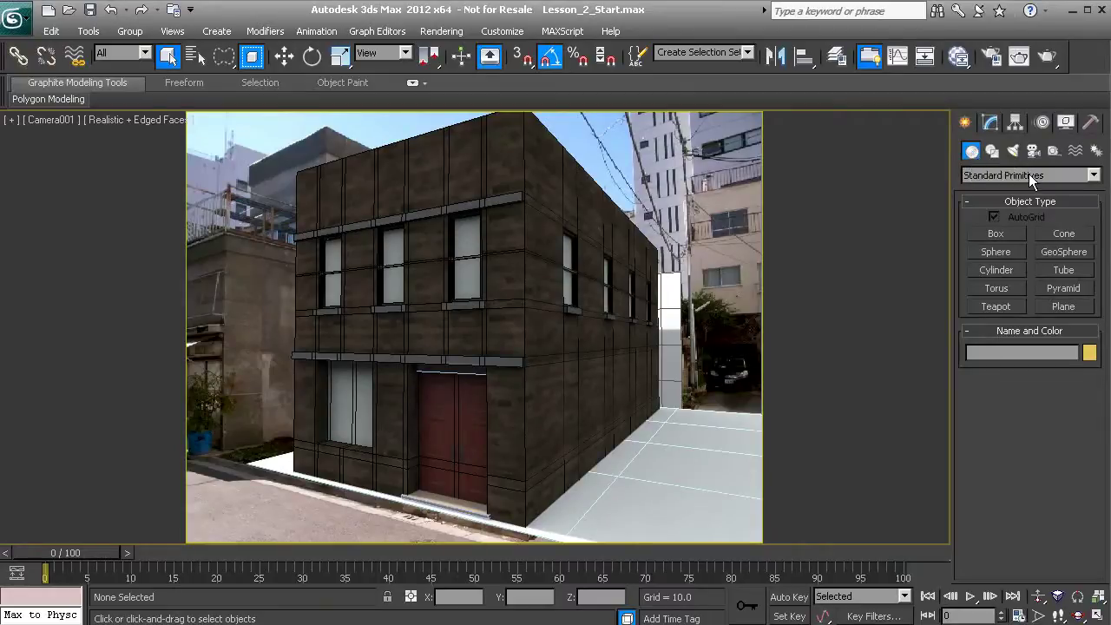
# Choose PF Source from the Particle Systems category as the object to create.
pyautogui.click(1091, 177)
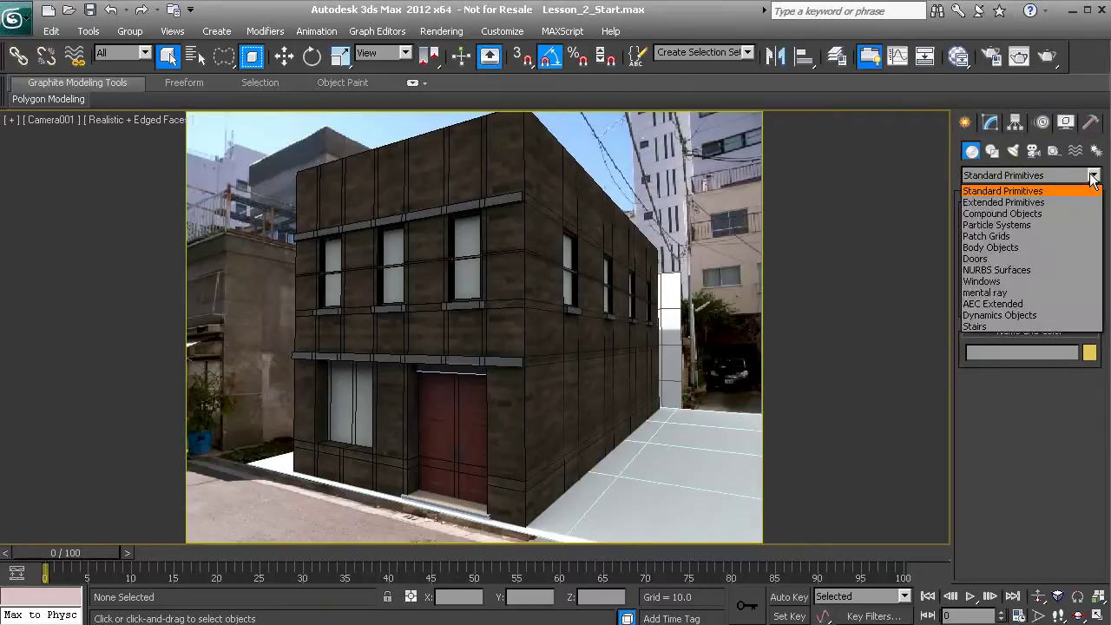
pyautogui.click(994, 226)
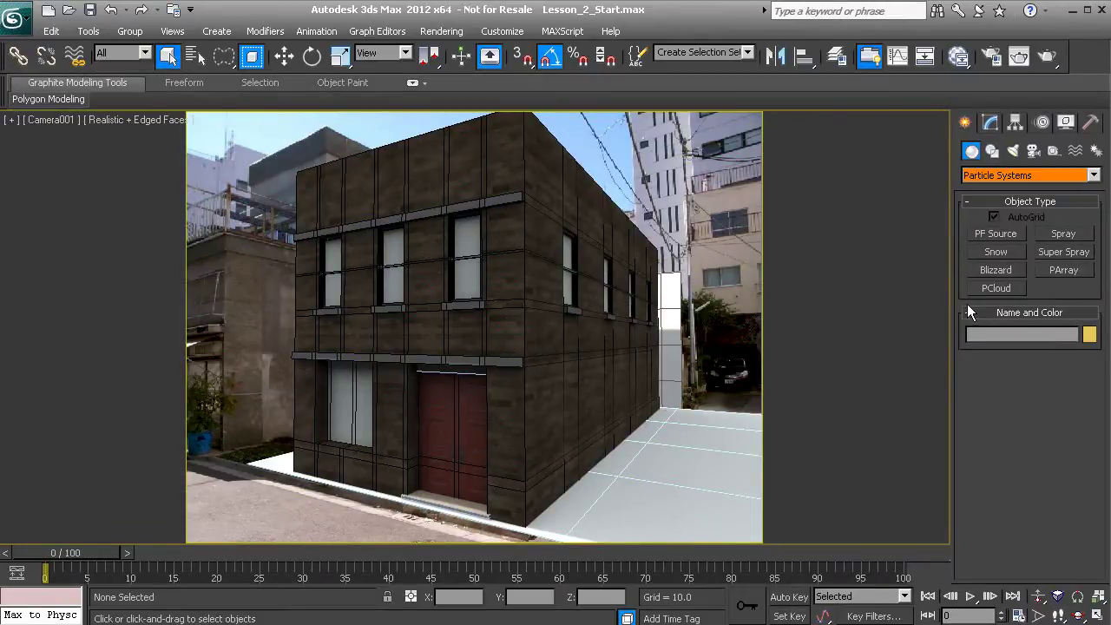
pyautogui.click(995, 234)
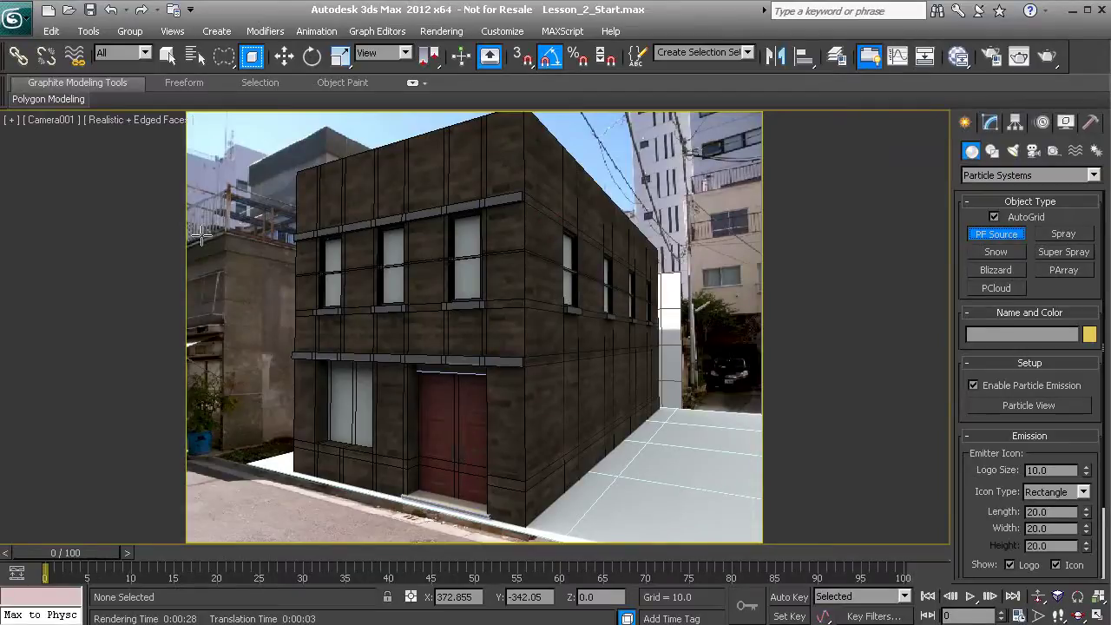
# Switch the viewport to the Front view and hide its background image.
pyautogui.press('f')
pyautogui.moveTo(360, 202); pyautogui.dragTo(494, 322, button='middle')
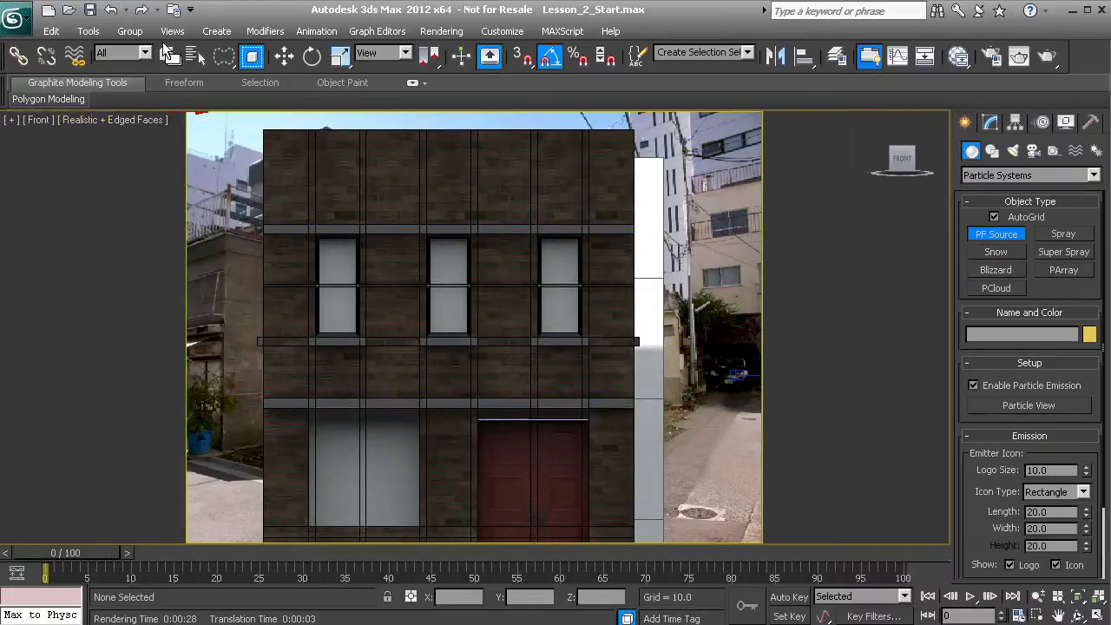
pyautogui.click(173, 32)
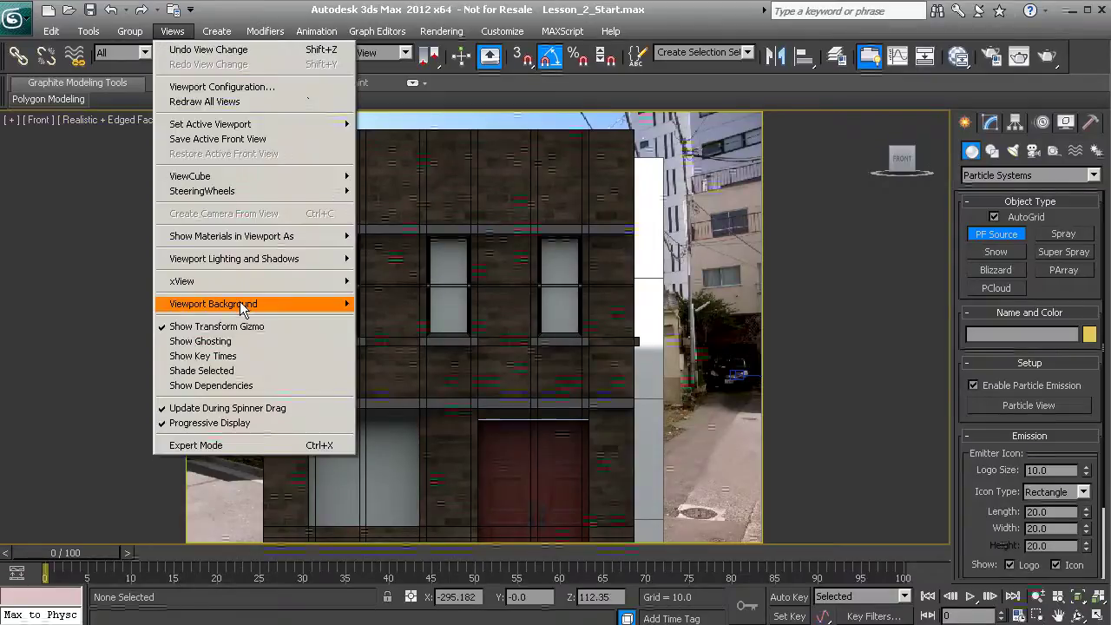
pyautogui.moveTo(243, 310)
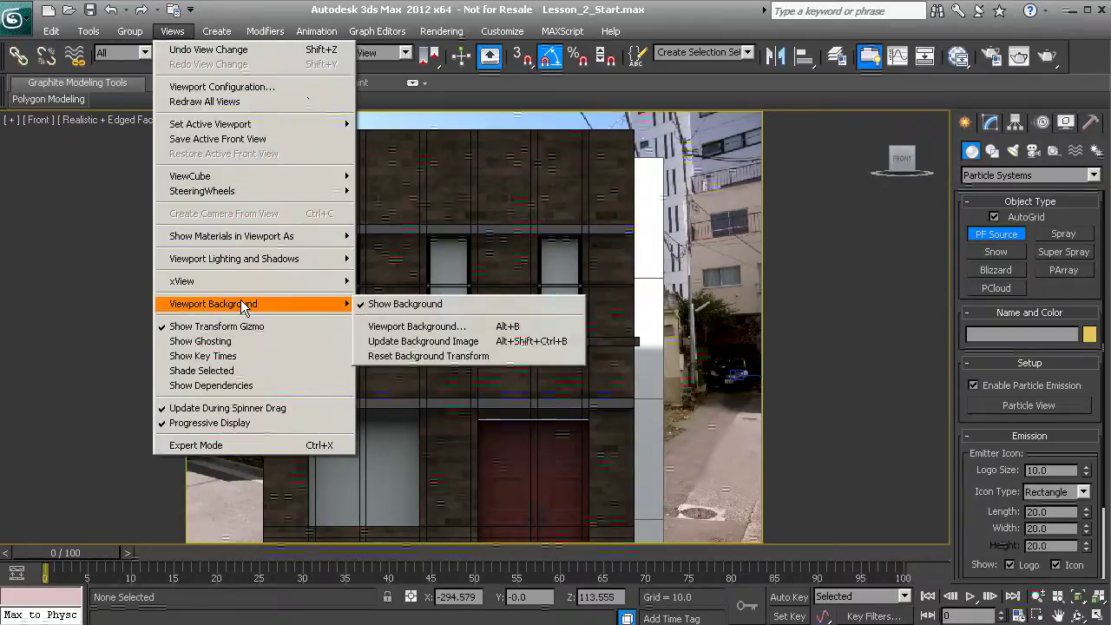
pyautogui.click(384, 303)
pyautogui.moveTo(434, 299); pyautogui.dragTo(443, 272, button='middle')
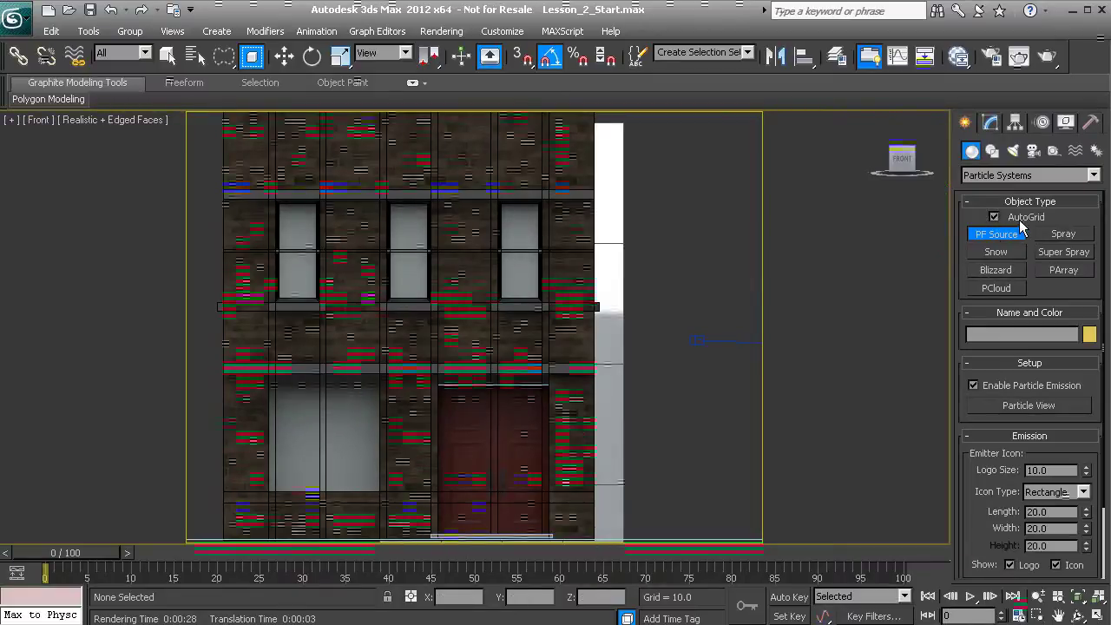
# Draw a rectangular PF Source emitter about 63 long and 25 wide over the glass of the upper-floor window nearest the building's corner.
pyautogui.scroll(2, 526, 249)
pyautogui.moveTo(526, 248); pyautogui.dragTo(468, 267, button='middle')
pyautogui.scroll(3, 515, 218)
pyautogui.scroll(1, 469, 268)
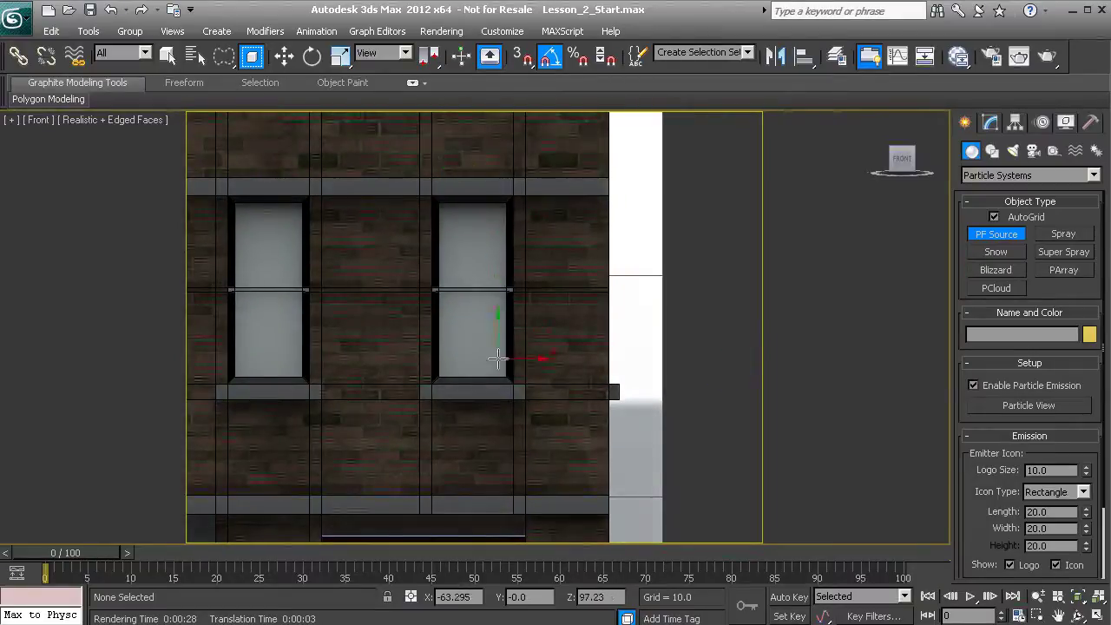
pyautogui.moveTo(440, 207); pyautogui.dragTo(505, 375)
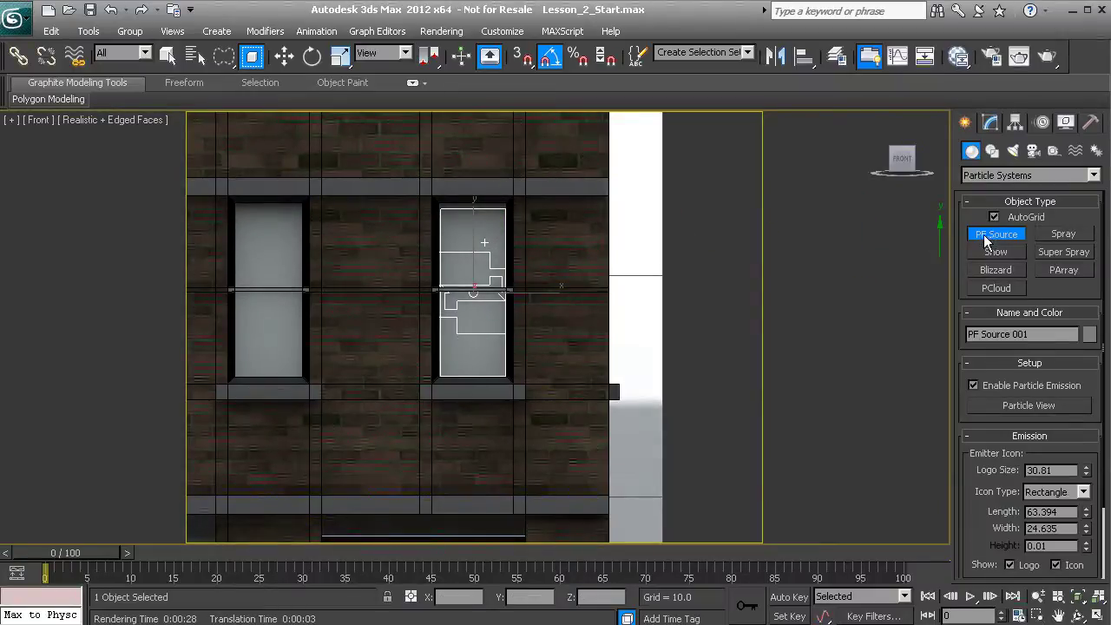
pyautogui.rightClick(693, 281)
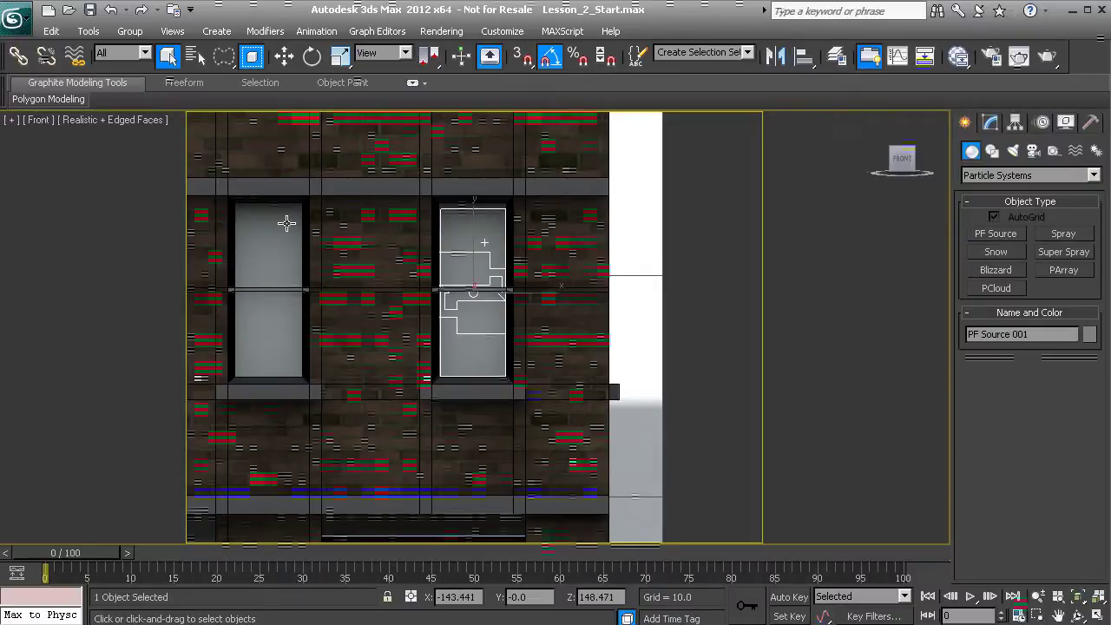
# Switch to a perspective view of the emitter window and scrub to frame 38 to check the particle emission.
pyautogui.press('p')
pyautogui.keyDown('alt'); pyautogui.moveTo(556, 290); pyautogui.dragTo(400, 221, button='middle'); pyautogui.keyUp('alt')
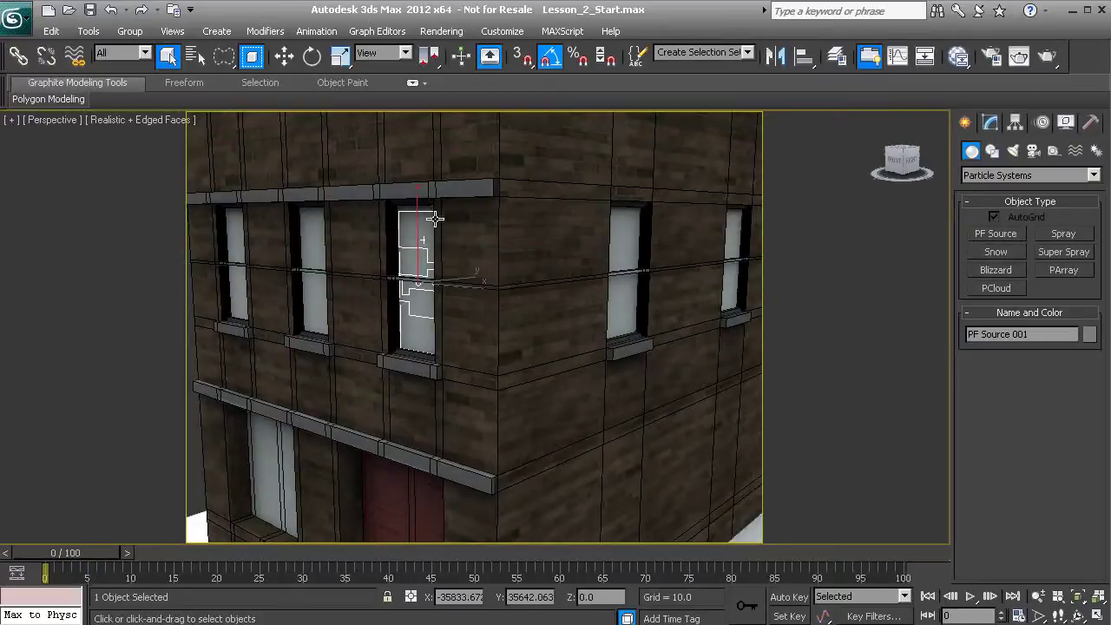
pyautogui.keyDown('alt'); pyautogui.moveTo(419, 228); pyautogui.dragTo(437, 267, button='middle'); pyautogui.keyUp('alt')
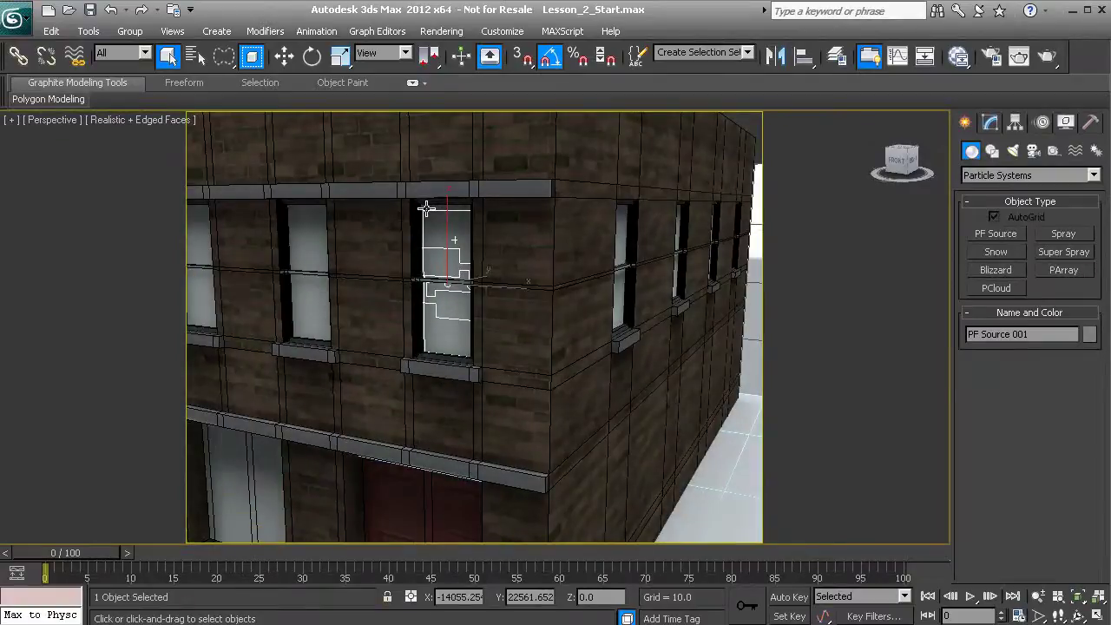
pyautogui.moveTo(429, 313); pyautogui.dragTo(440, 291, button='middle')
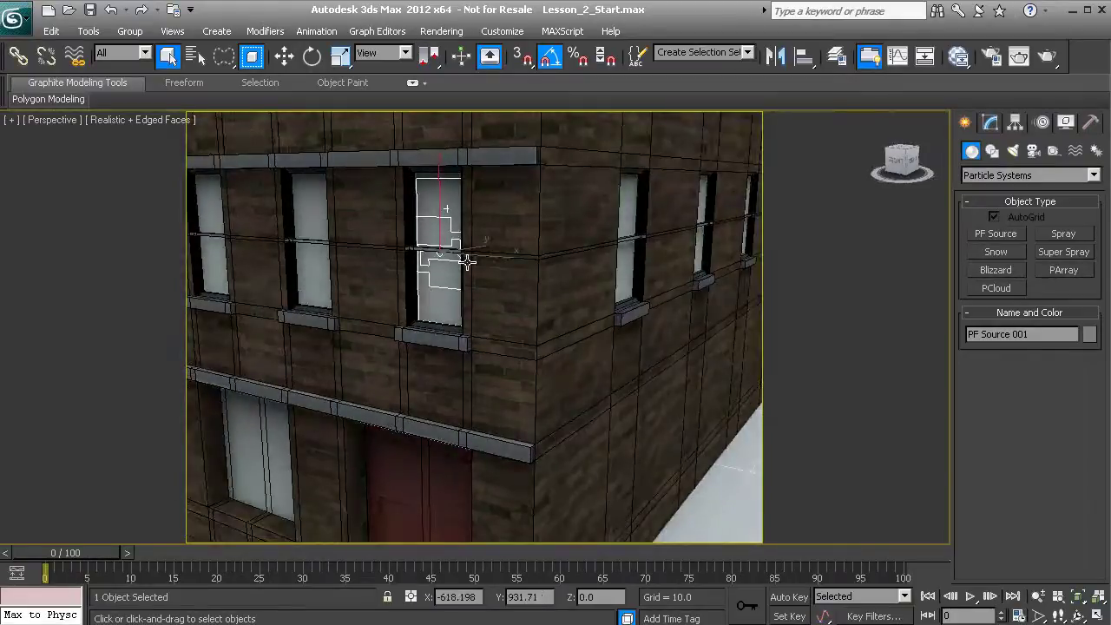
pyautogui.click(40, 557)
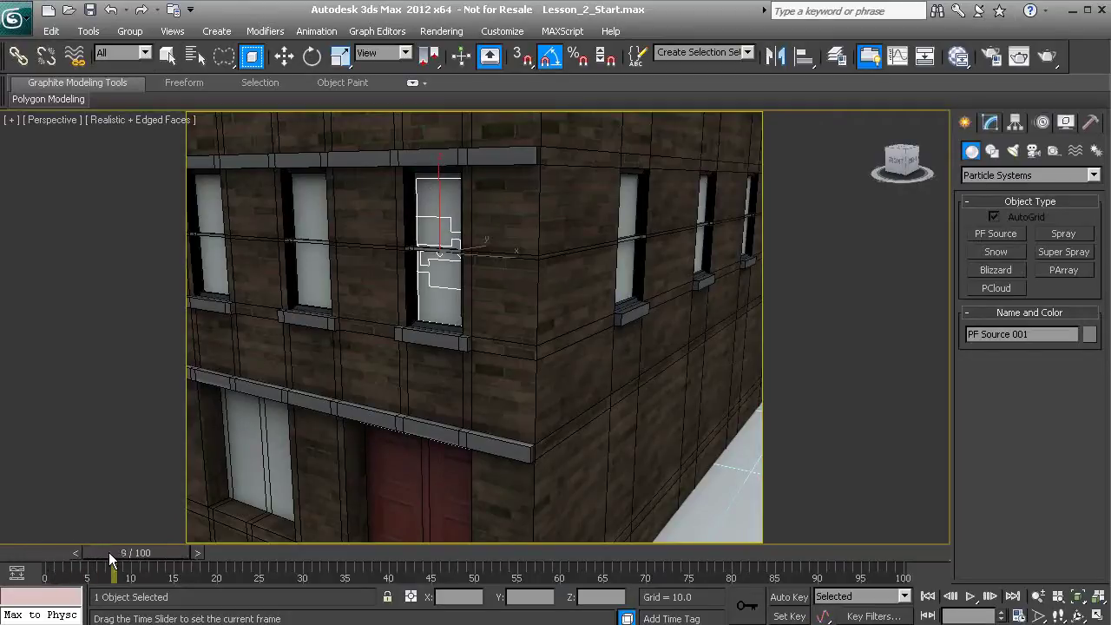
pyautogui.moveTo(180, 552); pyautogui.dragTo(233, 552)
pyautogui.click(169, 53)
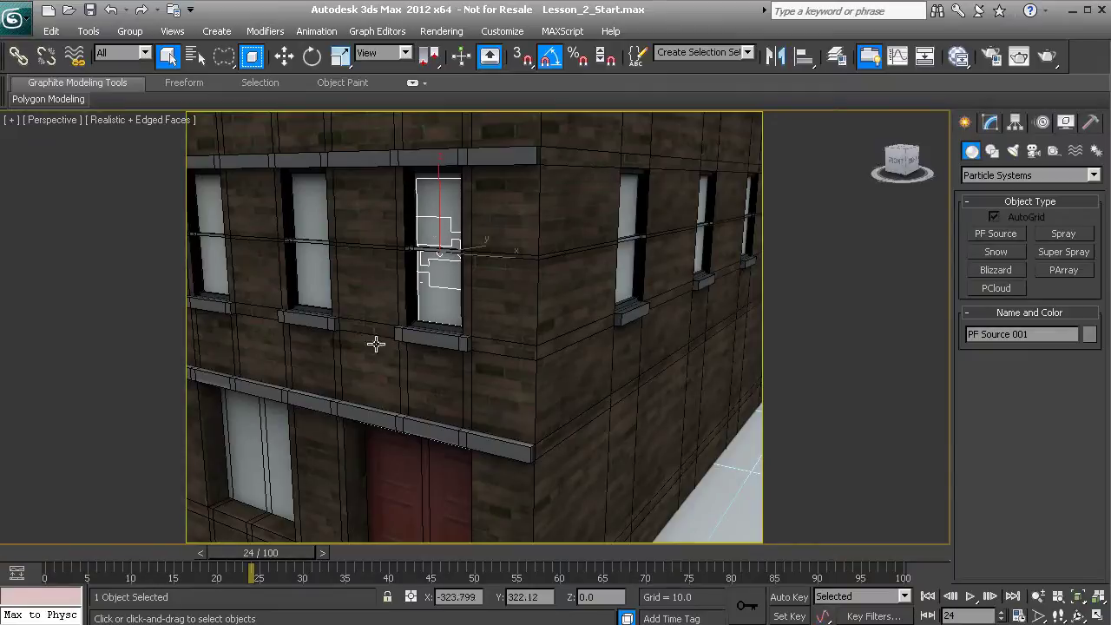
pyautogui.moveTo(270, 553); pyautogui.dragTo(195, 553)
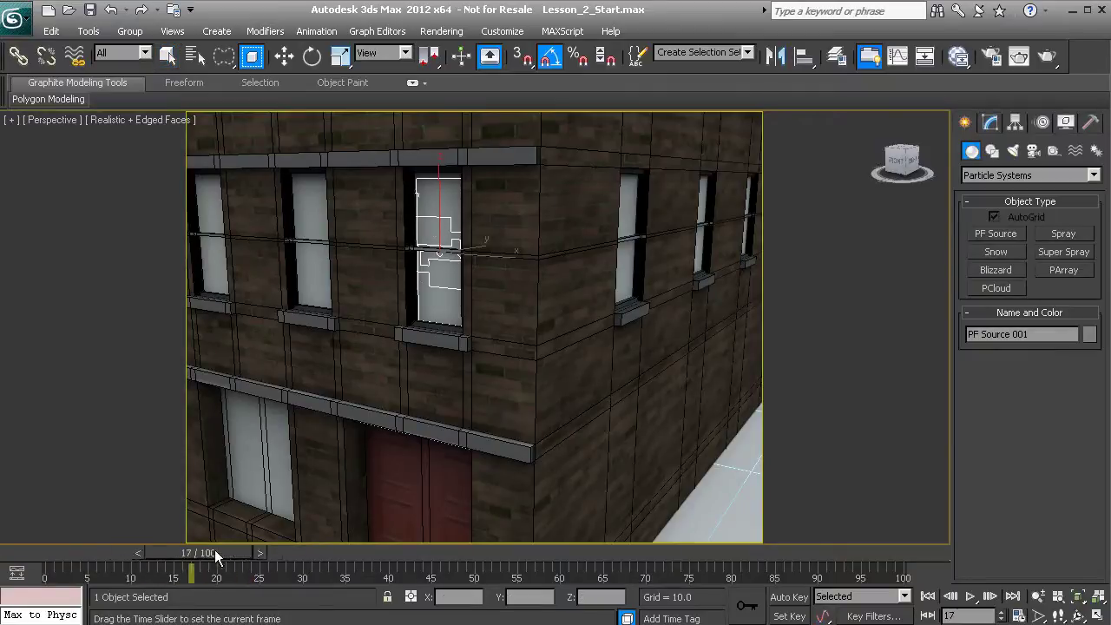
pyautogui.moveTo(323, 552); pyautogui.dragTo(381, 553)
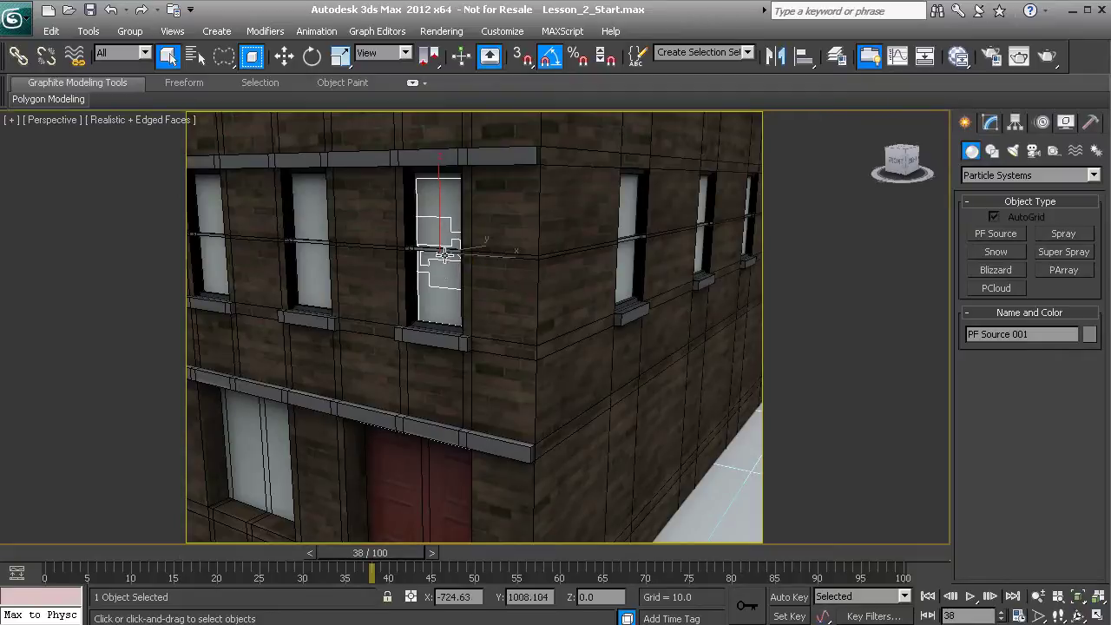
# Rotate the PF Source emitter 180 degrees about the Z axis so it points out of the building.
pyautogui.scroll(-4, 446, 270)
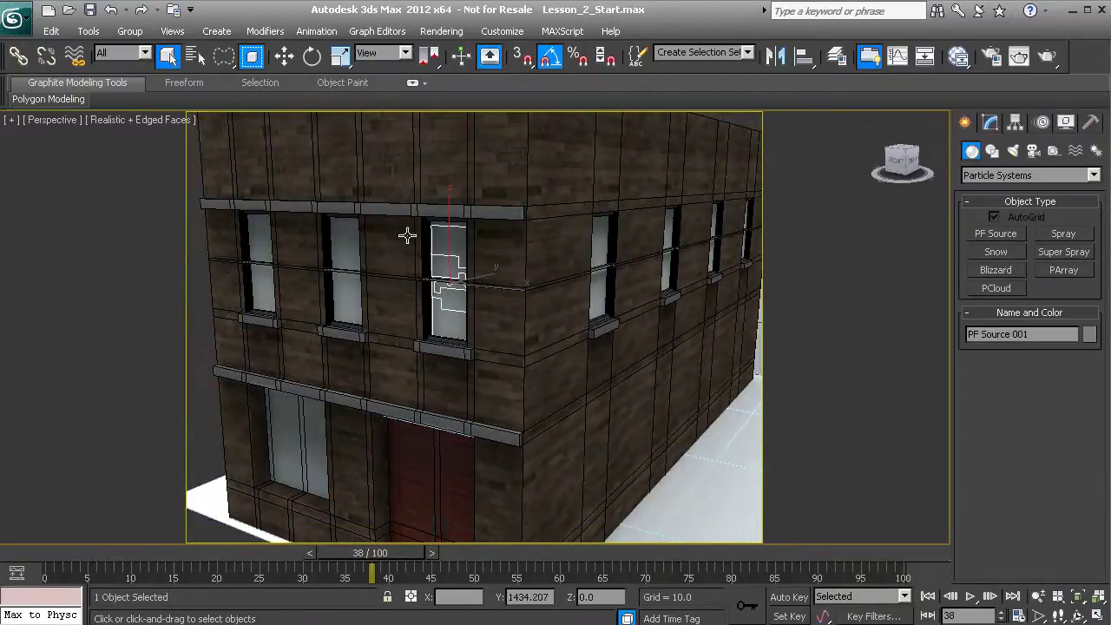
pyautogui.moveTo(493, 272)
pyautogui.keyDown('alt'); pyautogui.mouseDown(button='middle')
pyautogui.moveTo(486, 265)
pyautogui.moveTo(446, 307)
pyautogui.mouseUp(button='middle'); pyautogui.keyUp('alt')
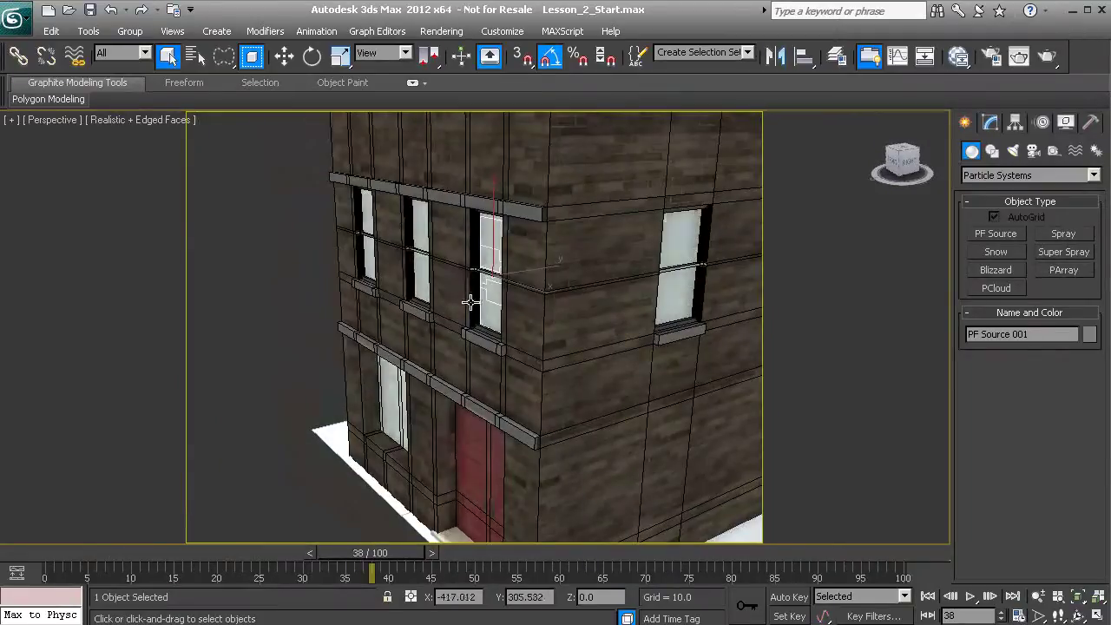
pyautogui.click(312, 57)
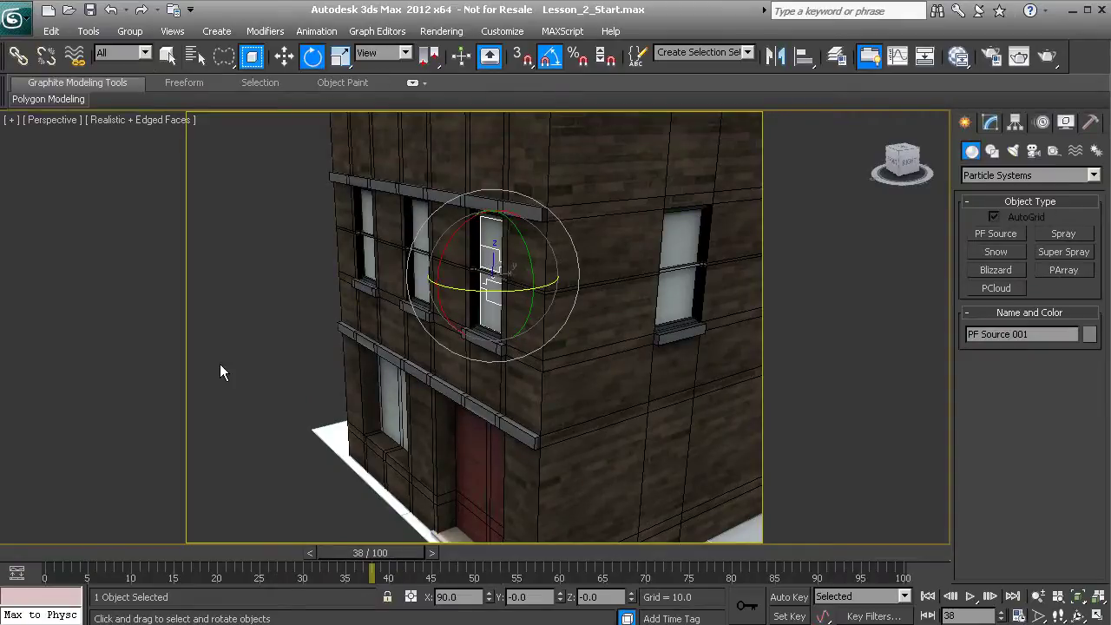
pyautogui.click(549, 57)
pyautogui.keyDown('alt'); pyautogui.moveTo(504, 287); pyautogui.dragTo(461, 290, button='middle'); pyautogui.keyUp('alt')
pyautogui.moveTo(460, 290)
pyautogui.mouseDown()
pyautogui.moveTo(585, 287)
pyautogui.moveTo(615, 275)
pyautogui.mouseUp()
pyautogui.keyDown('alt'); pyautogui.moveTo(616, 275); pyautogui.dragTo(508, 279, button='middle'); pyautogui.keyUp('alt')
pyautogui.moveTo(509, 279); pyautogui.dragTo(502, 227)
pyautogui.keyDown('alt'); pyautogui.moveTo(506, 249); pyautogui.dragTo(570, 293, button='middle'); pyautogui.keyUp('alt')
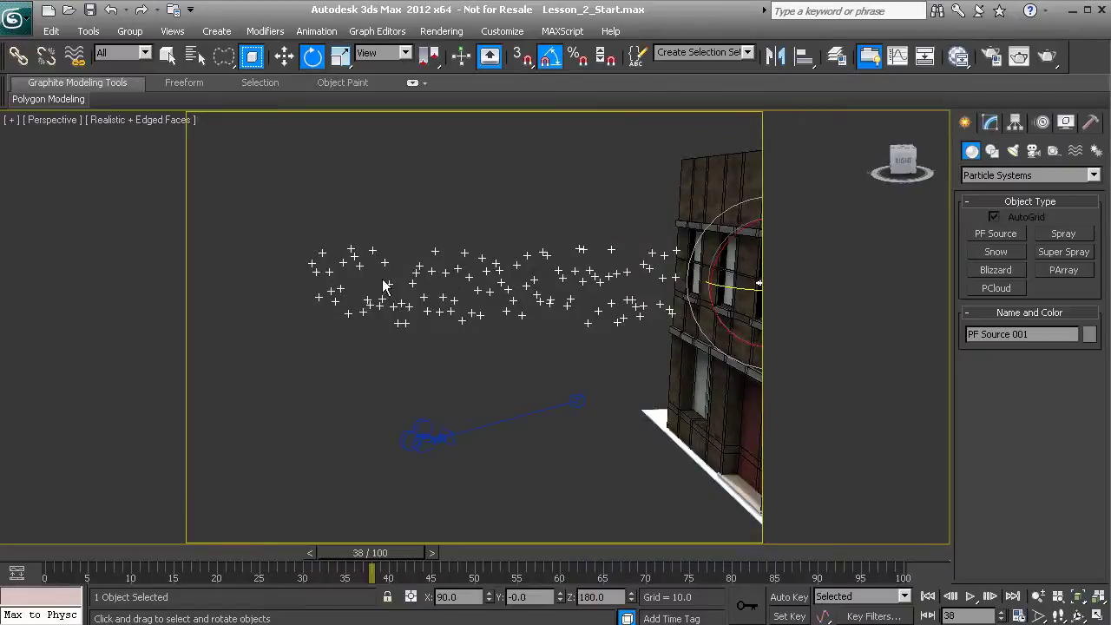
# Scrub the animation back to frame 21 to examine the direction and spread of the emitted particles.
pyautogui.keyDown('alt'); pyautogui.moveTo(426, 282); pyautogui.dragTo(495, 297, button='middle'); pyautogui.keyUp('alt')
pyautogui.press('q')
pyautogui.moveTo(387, 550); pyautogui.dragTo(253, 548)
pyautogui.press('e')
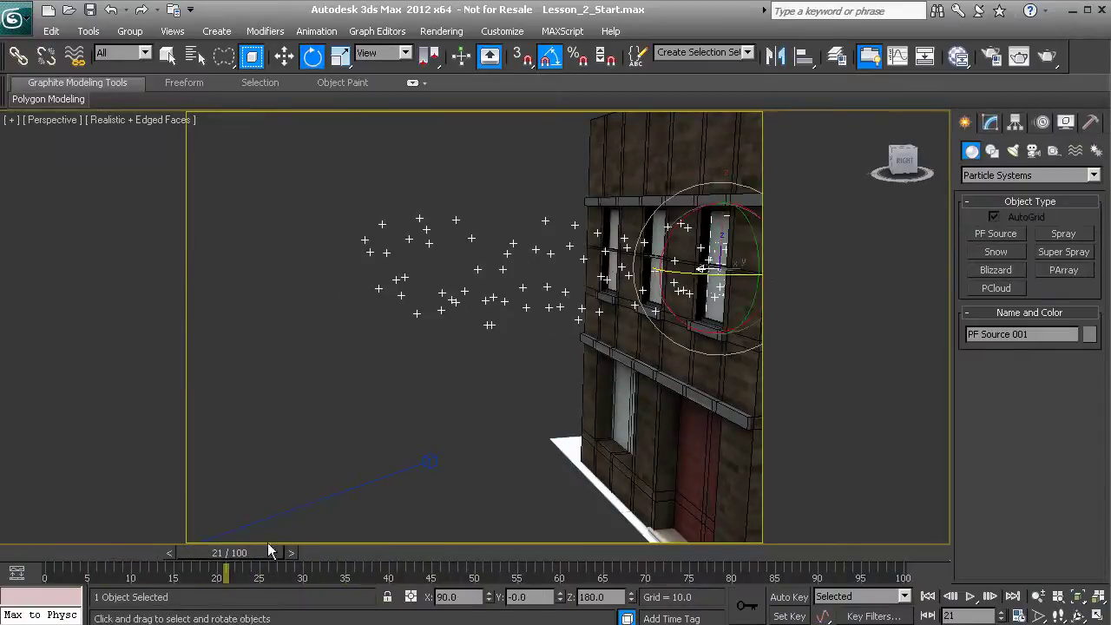
pyautogui.keyDown('alt'); pyautogui.moveTo(618, 369); pyautogui.dragTo(538, 382, button='middle'); pyautogui.keyUp('alt')
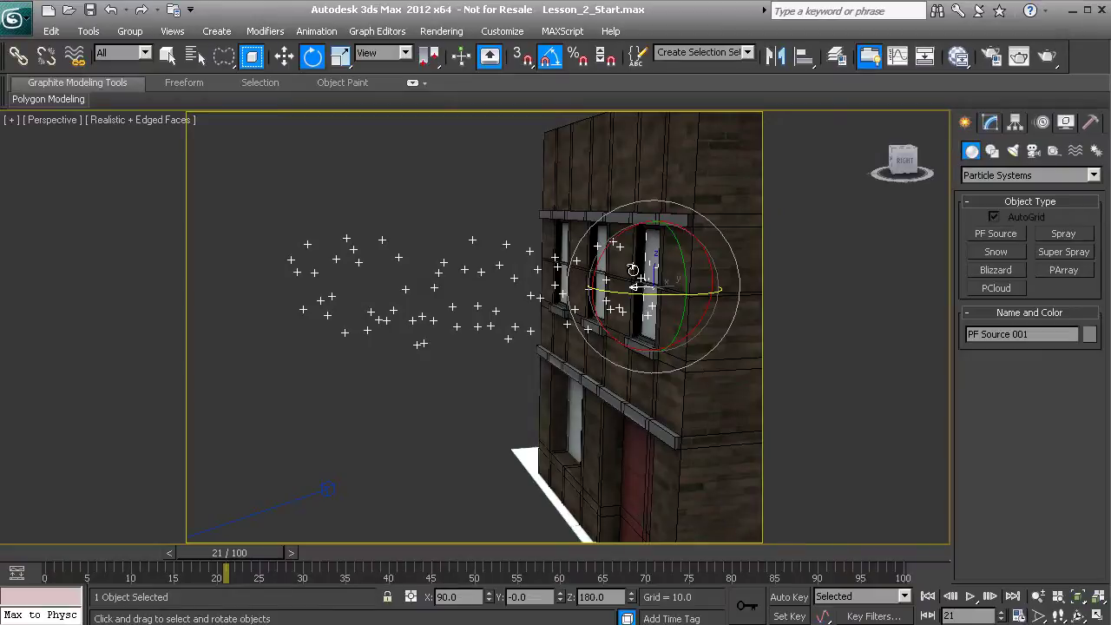
# Open Particle View for the selected PF Source and place its window so the emitter and particles stay in sight.
pyautogui.click(991, 123)
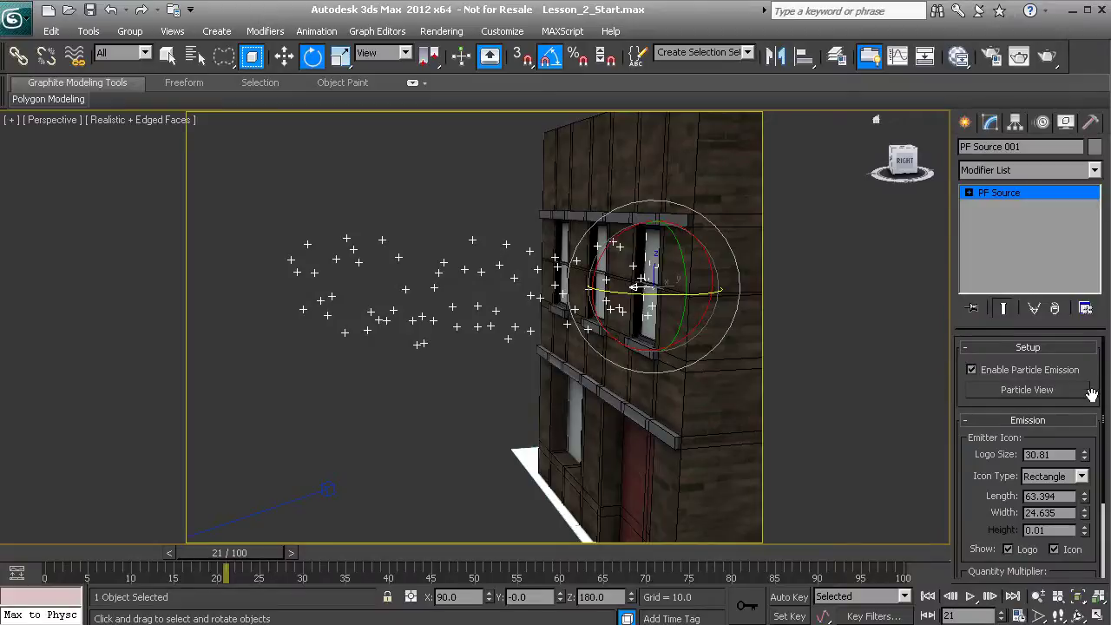
pyautogui.moveTo(1094, 384); pyautogui.dragTo(1094, 321)
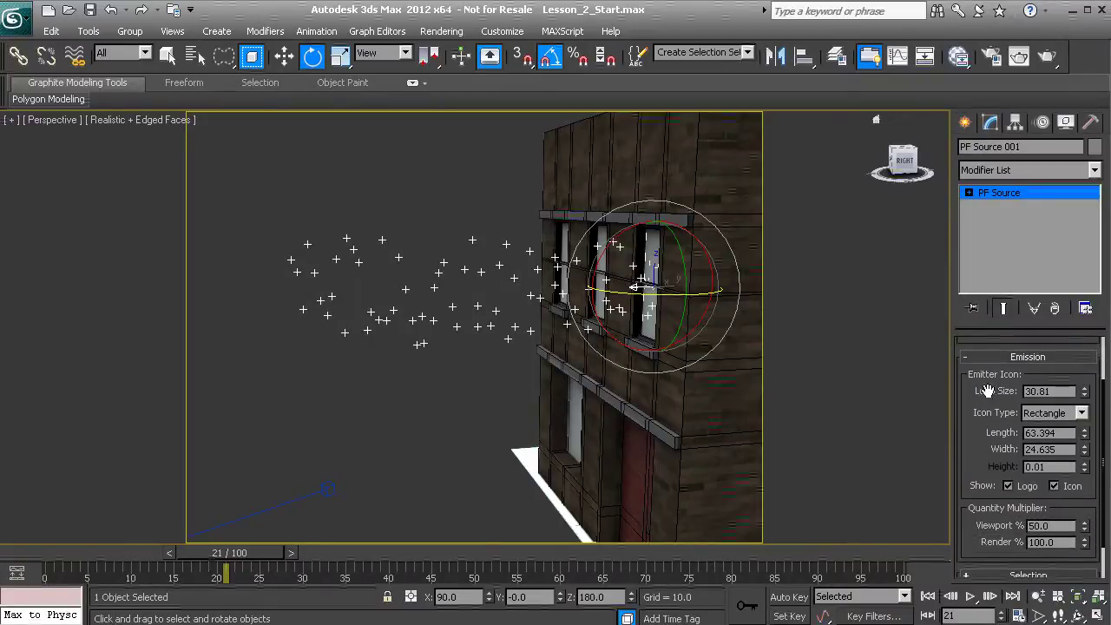
pyautogui.moveTo(971, 440); pyautogui.dragTo(975, 481)
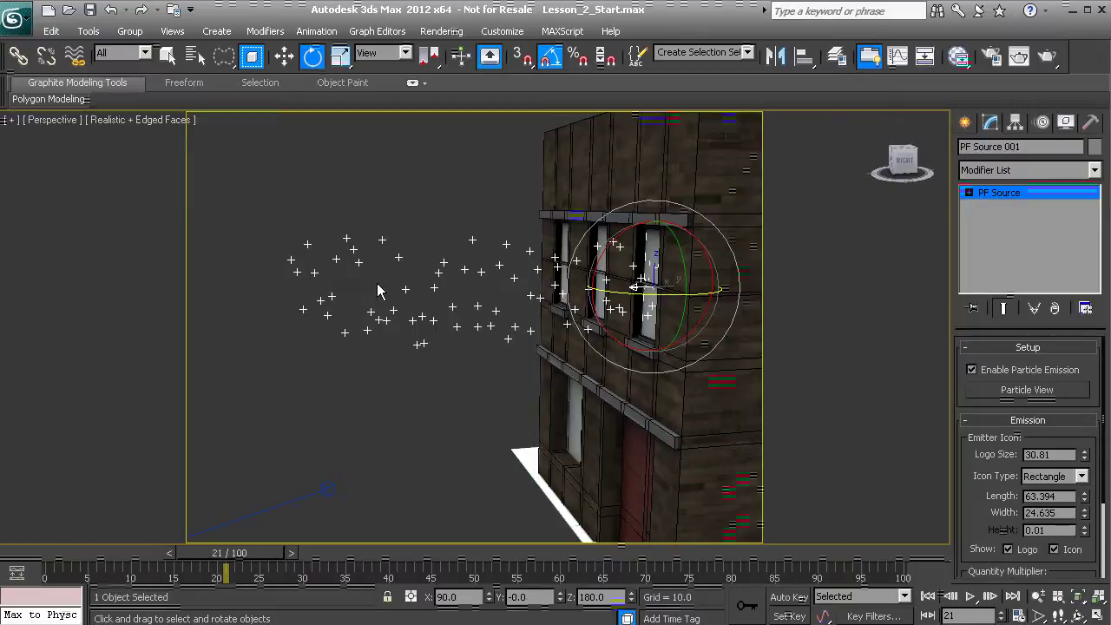
pyautogui.click(993, 392)
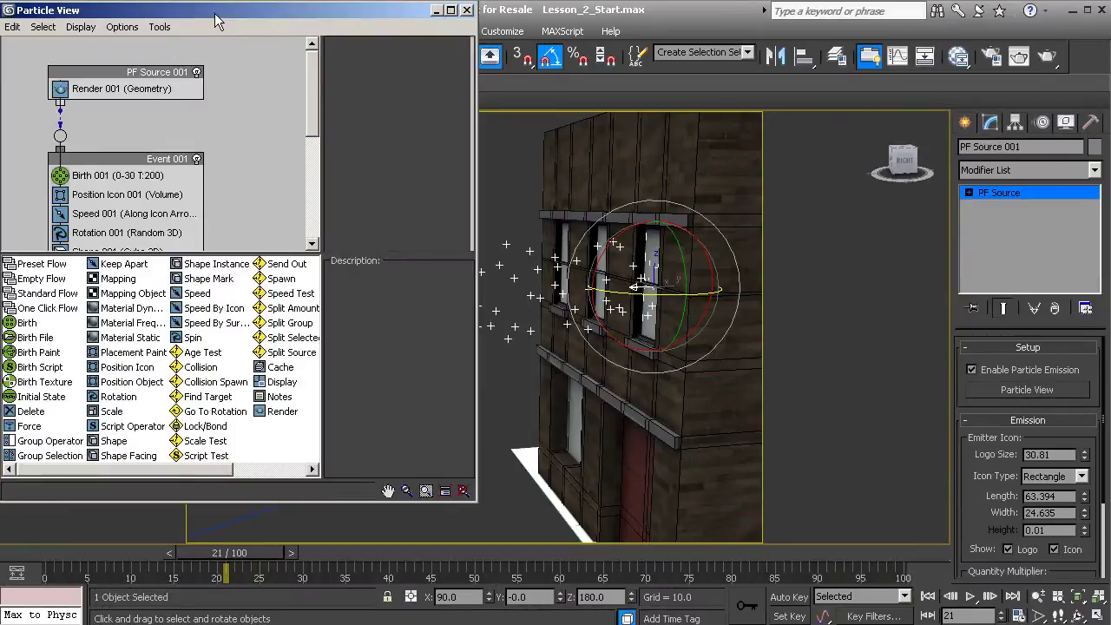
pyautogui.moveTo(214, 13); pyautogui.dragTo(593, 79)
pyautogui.moveTo(808, 38); pyautogui.dragTo(847, 13)
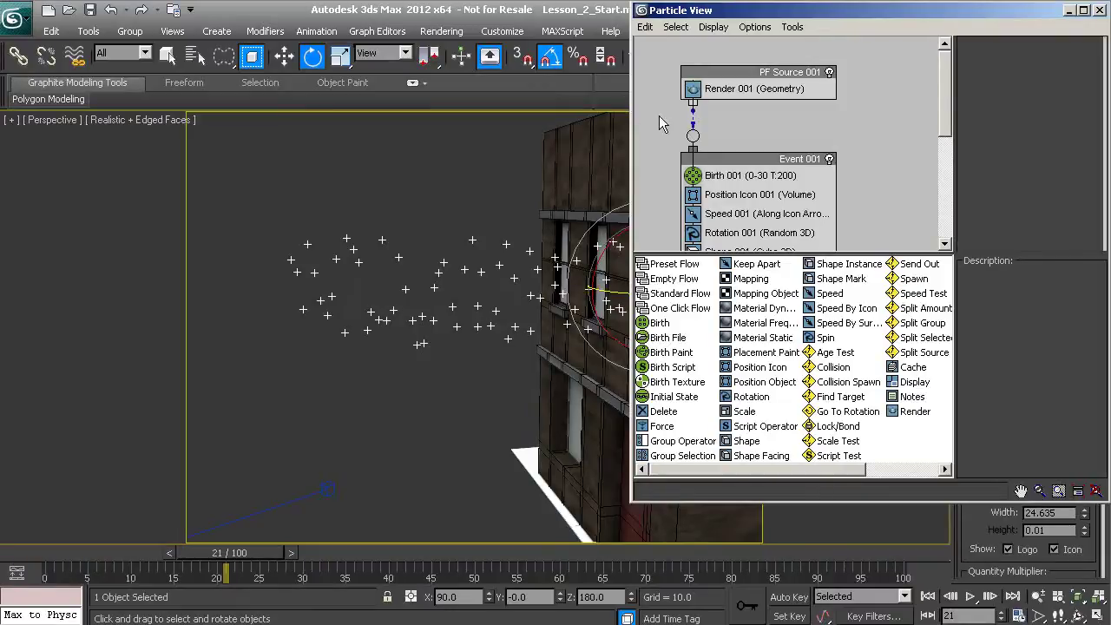
pyautogui.moveTo(549, 252); pyautogui.dragTo(459, 245, button='middle')
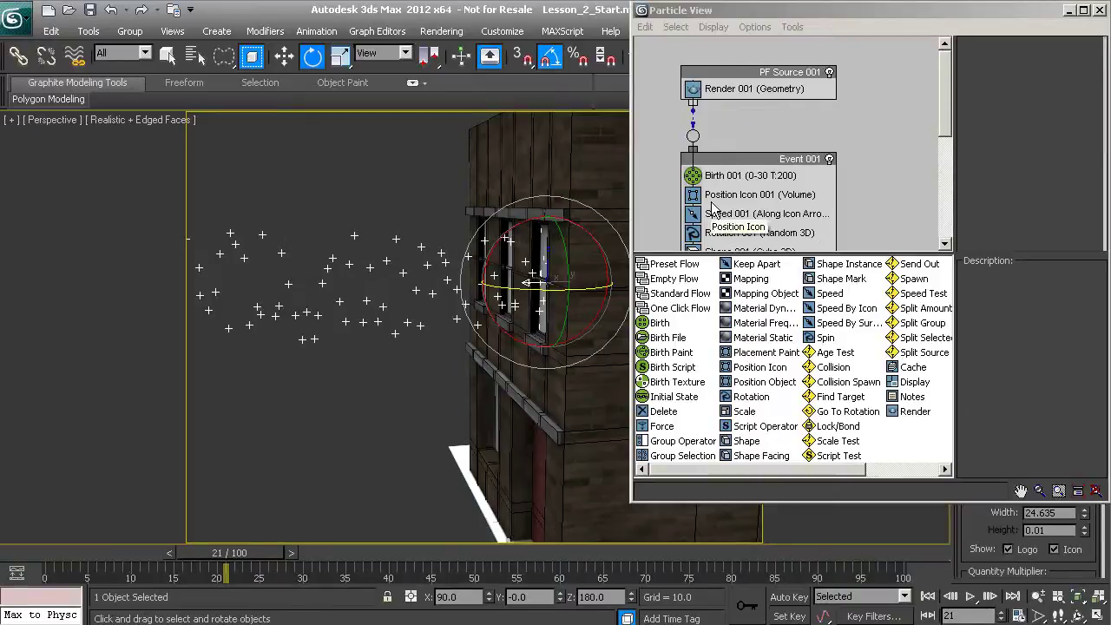
# In Event 001, replace the Position Icon operator with Position Object and insert a Scale operator between Shape and Display.
pyautogui.moveTo(846, 160); pyautogui.dragTo(851, 111, button='middle')
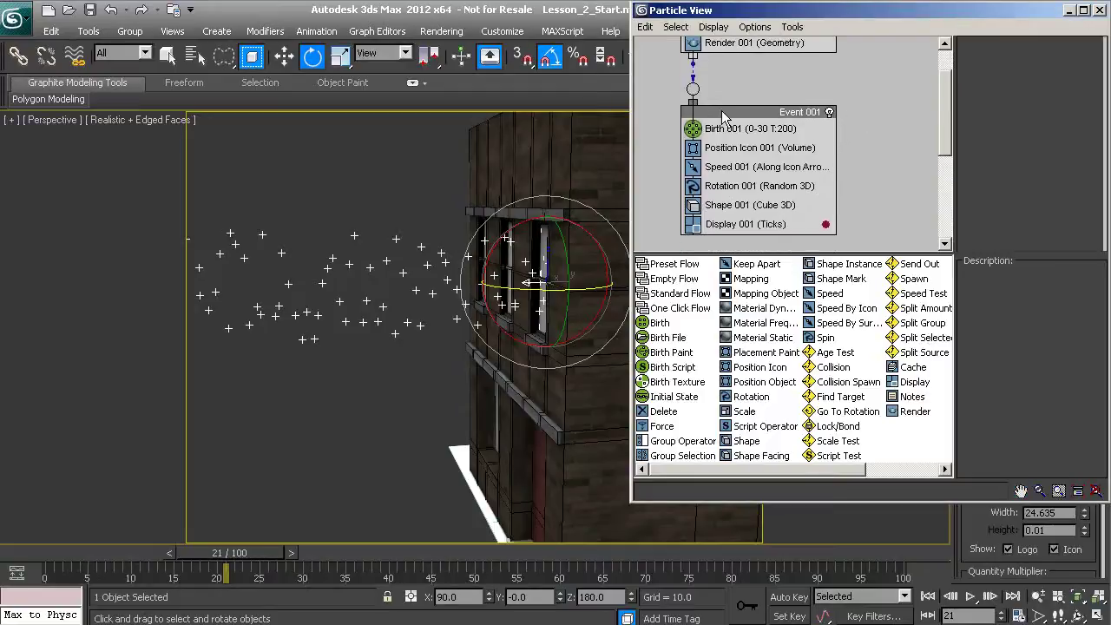
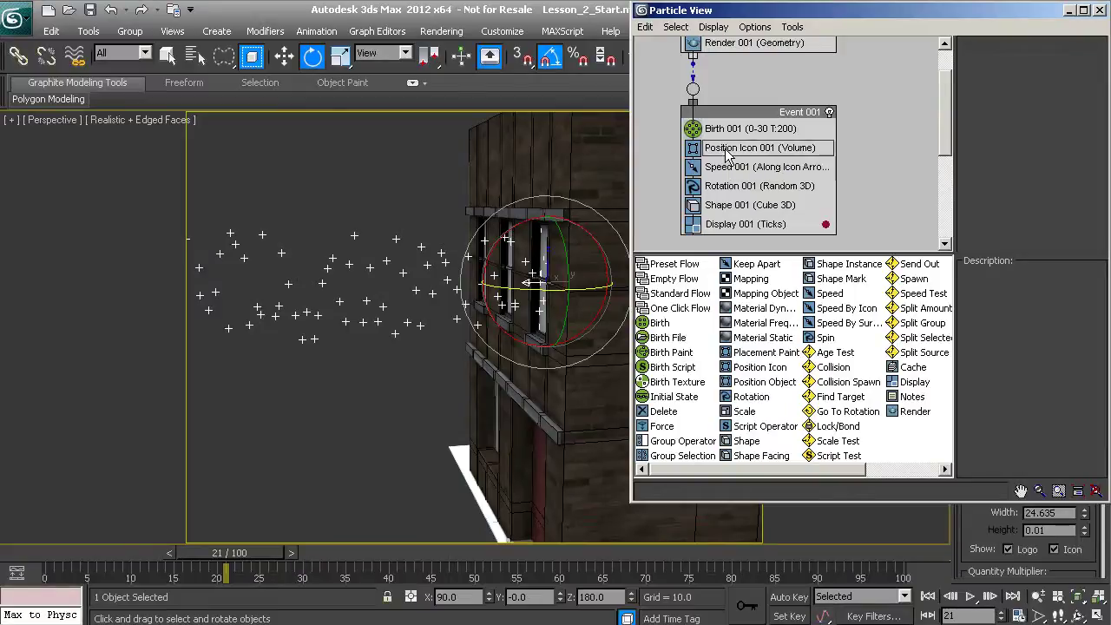
pyautogui.click(753, 387)
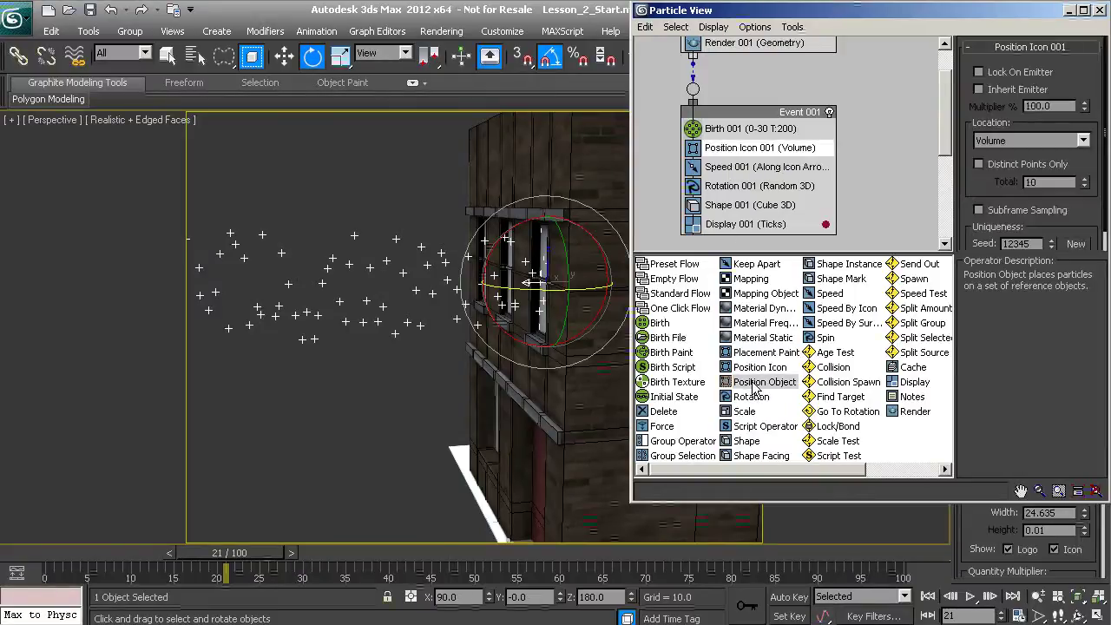
pyautogui.moveTo(753, 387)
pyautogui.mouseDown()
pyautogui.moveTo(775, 385)
pyautogui.moveTo(772, 207)
pyautogui.moveTo(751, 160)
pyautogui.moveTo(719, 156)
pyautogui.moveTo(755, 148)
pyautogui.moveTo(689, 153)
pyautogui.moveTo(829, 157)
pyautogui.moveTo(737, 154)
pyautogui.mouseUp()
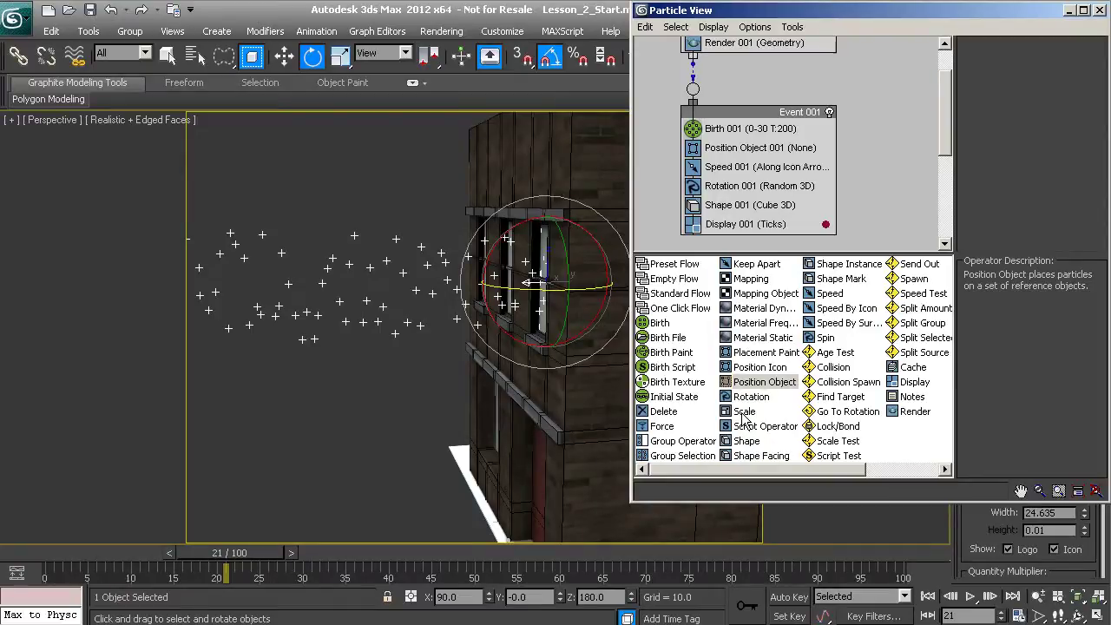
pyautogui.moveTo(743, 413); pyautogui.dragTo(777, 223)
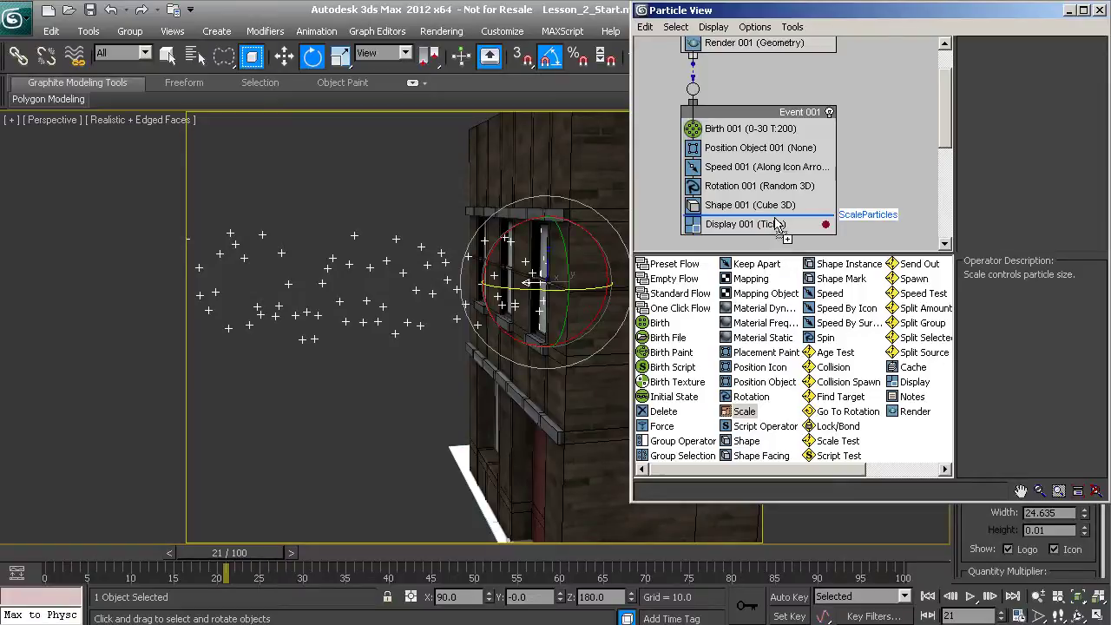
pyautogui.moveTo(776, 223); pyautogui.dragTo(835, 224)
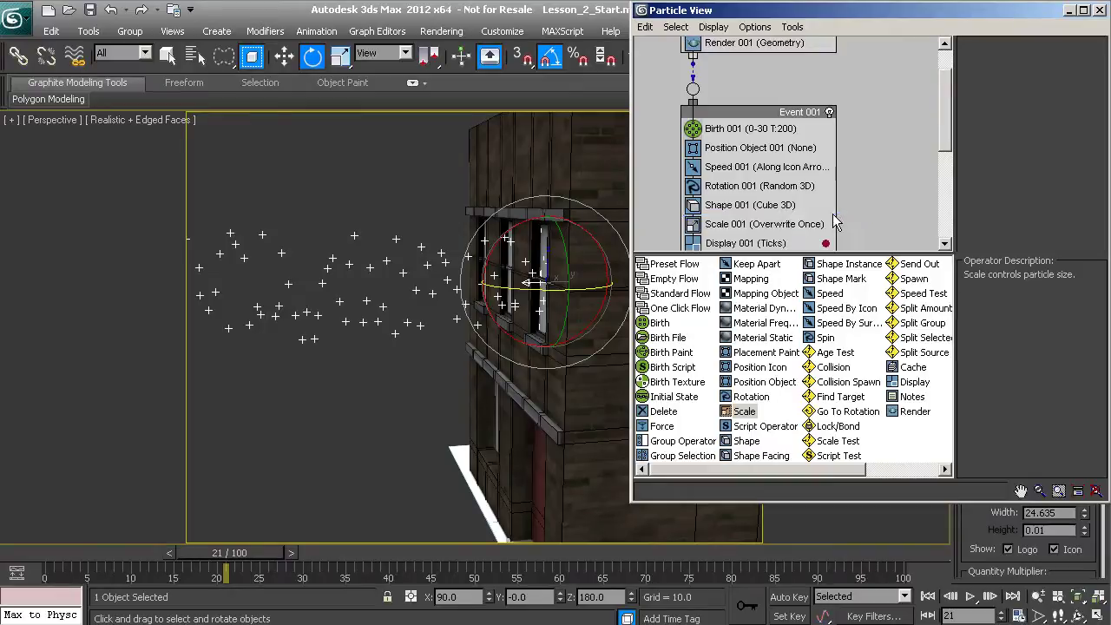
# Examine the parameters of each operator in Event 001, from Birth down through Scale and Display.
pyautogui.click(742, 227)
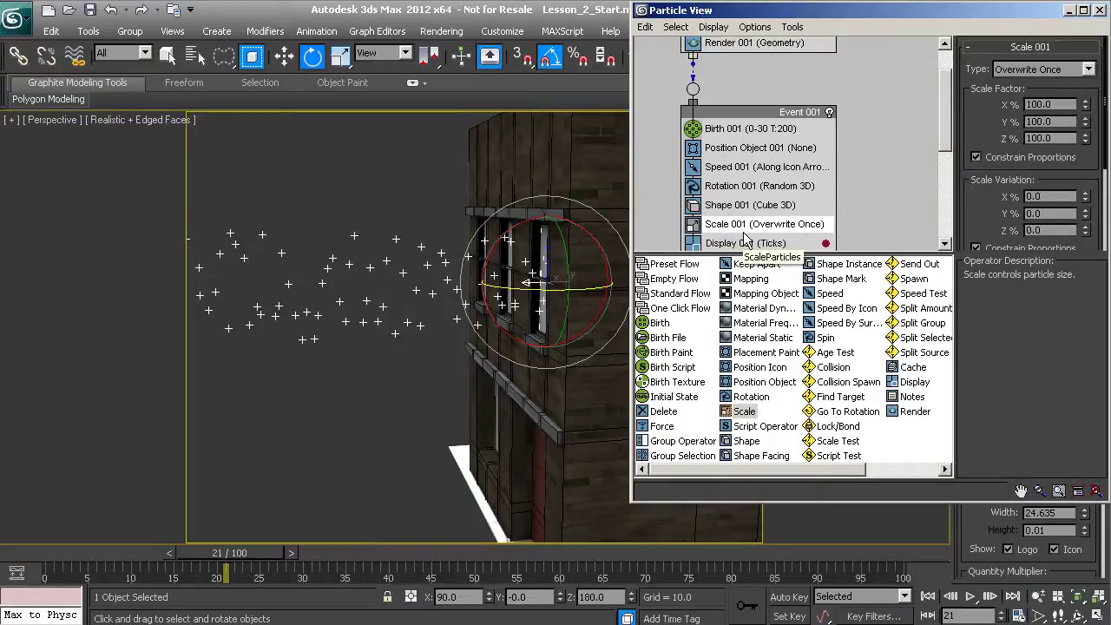
pyautogui.click(745, 130)
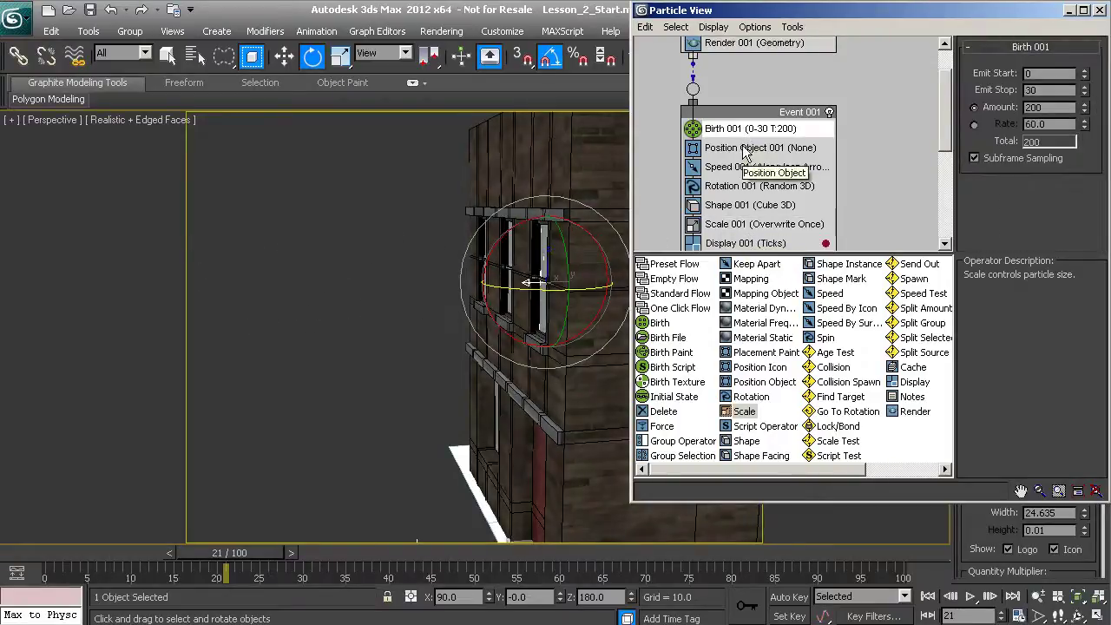
pyautogui.click(745, 148)
pyautogui.click(744, 168)
pyautogui.click(744, 187)
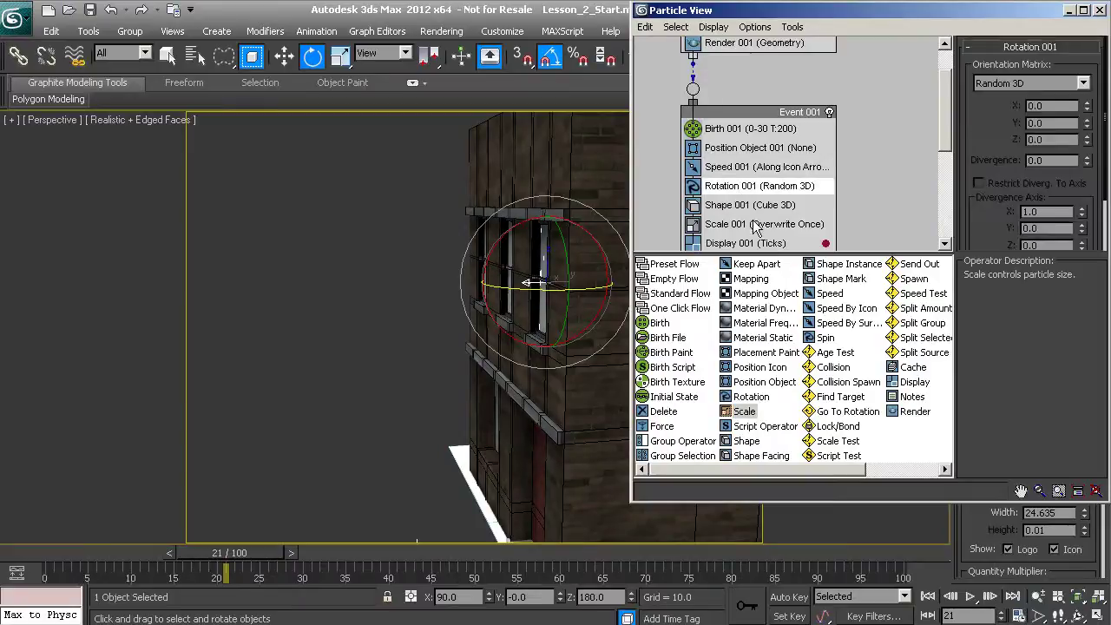
pyautogui.click(740, 206)
pyautogui.click(733, 226)
pyautogui.click(734, 244)
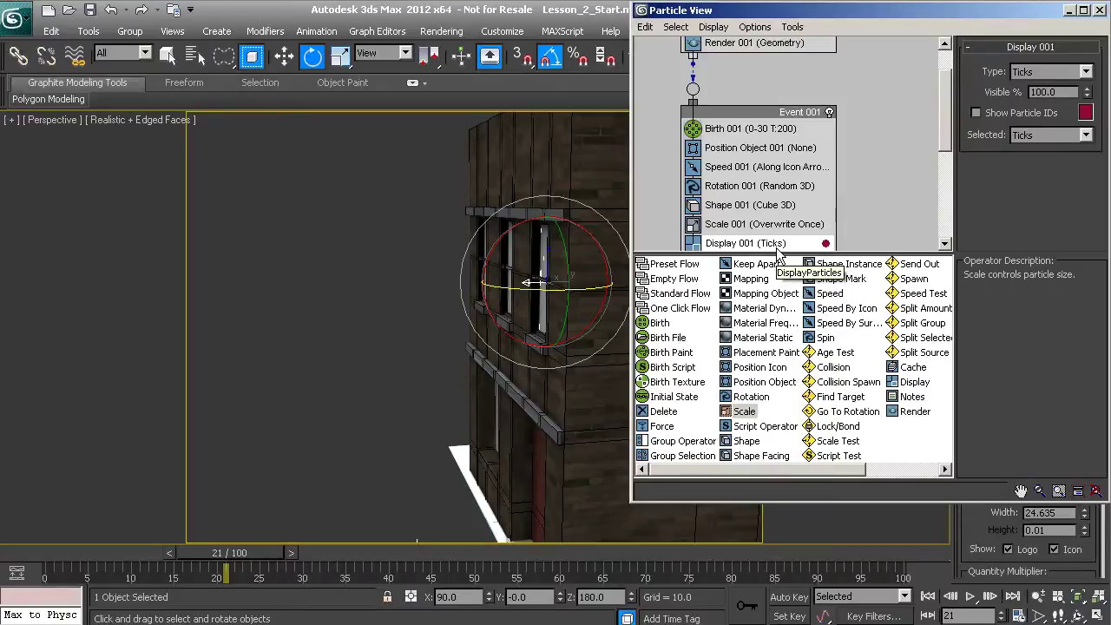
# Remove the Scale operator from Event 001 after moving it above Speed, and replace Position Object with Position Icon.
pyautogui.click(744, 225)
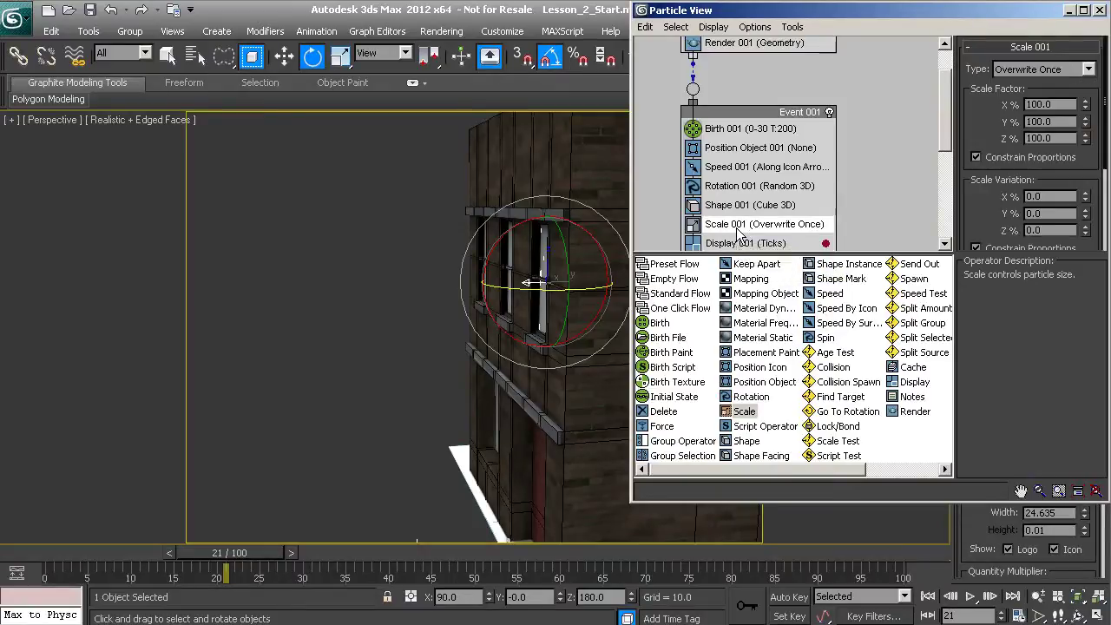
pyautogui.moveTo(745, 226); pyautogui.dragTo(729, 165)
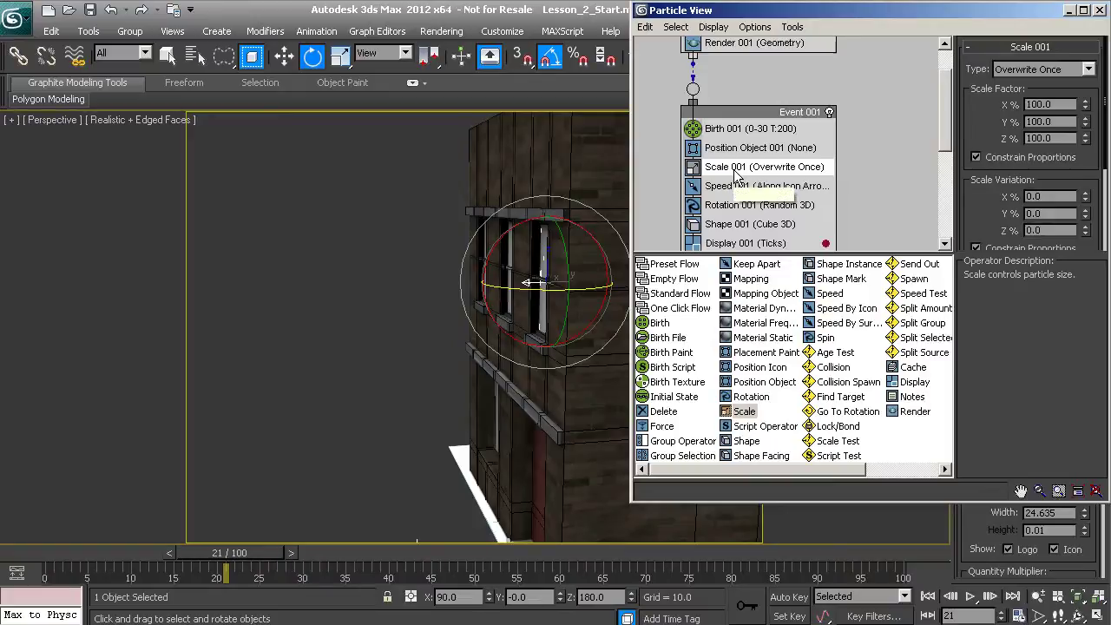
pyautogui.press('Delete')
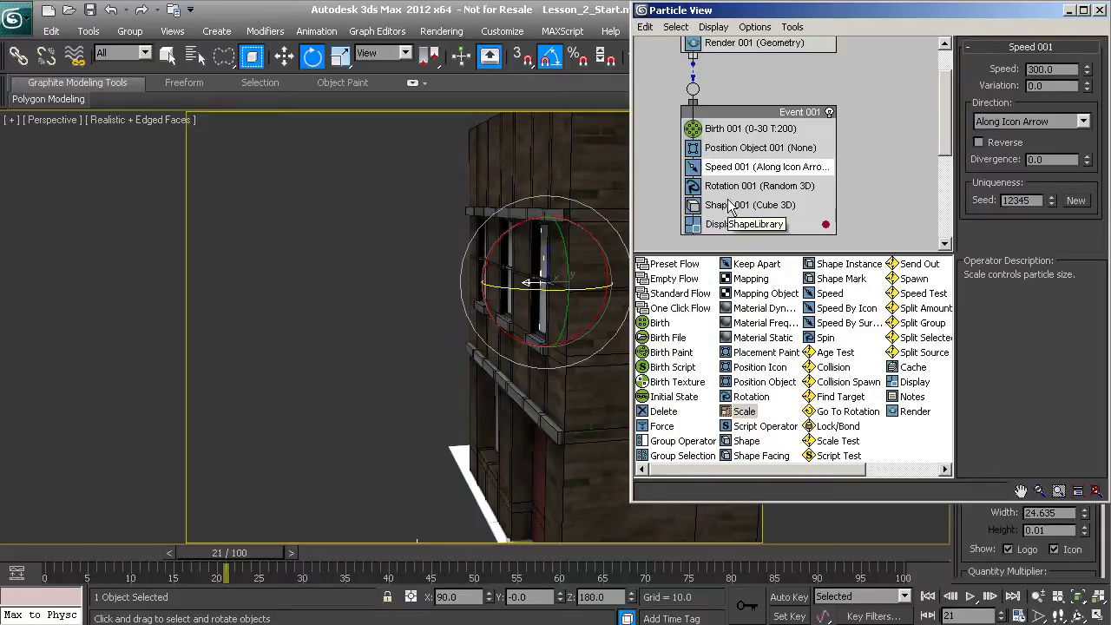
pyautogui.click(736, 152)
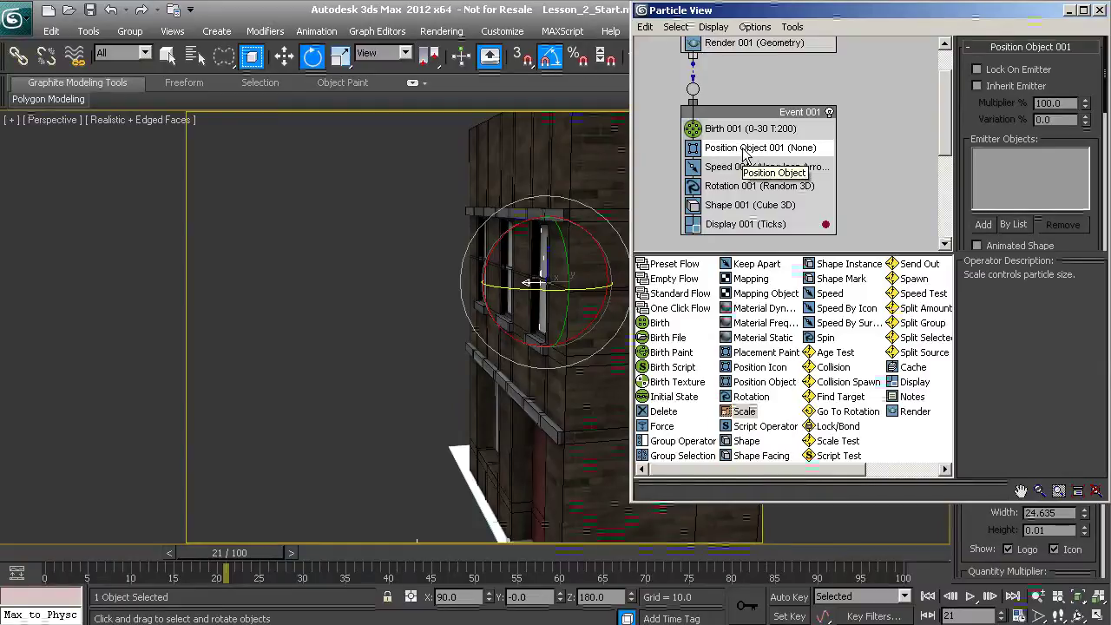
pyautogui.moveTo(752, 373); pyautogui.dragTo(762, 152)
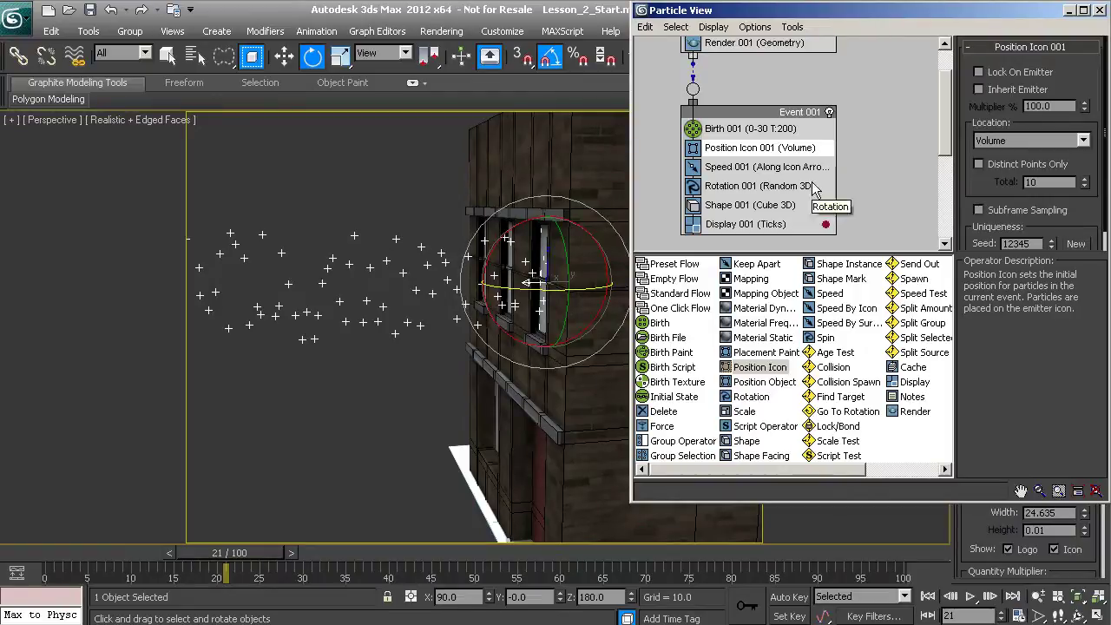
# Show the Birth operator's parameters and scrub the animation to frame 46 and back to frame 25 to examine the emission.
pyautogui.click(757, 132)
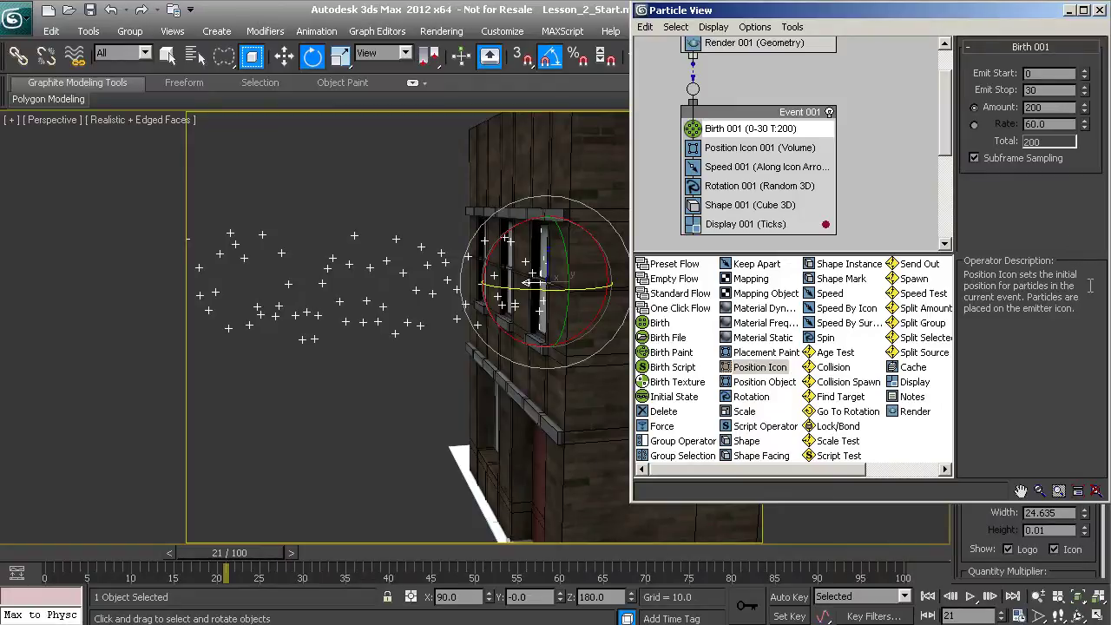
pyautogui.click(749, 281)
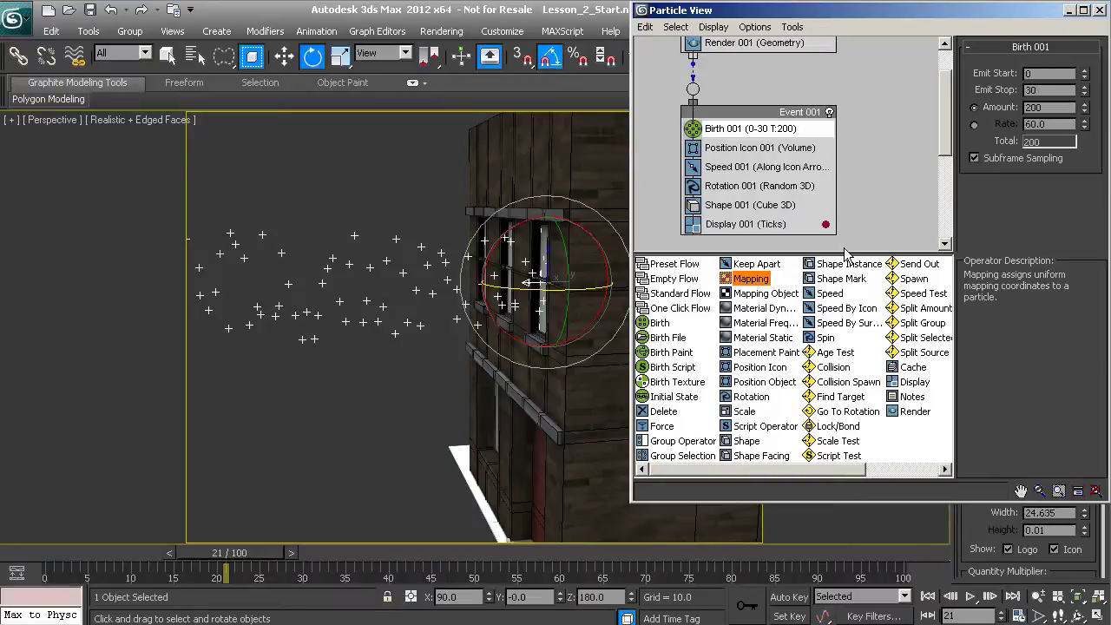
pyautogui.moveTo(266, 553); pyautogui.dragTo(456, 585)
pyautogui.press('e')
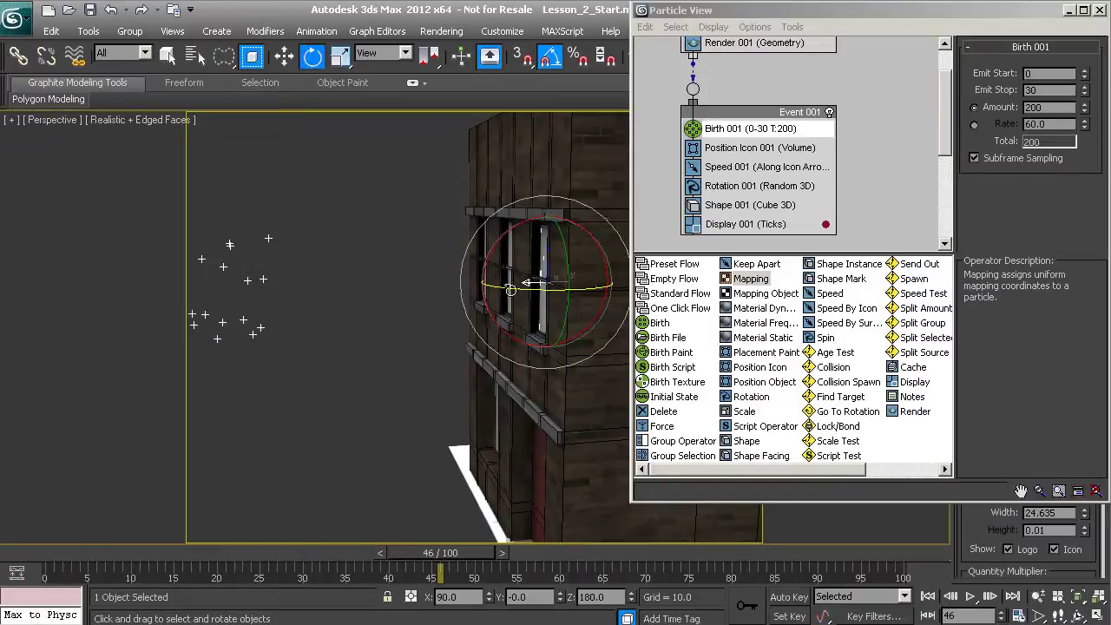
pyautogui.moveTo(440, 573); pyautogui.dragTo(259, 579)
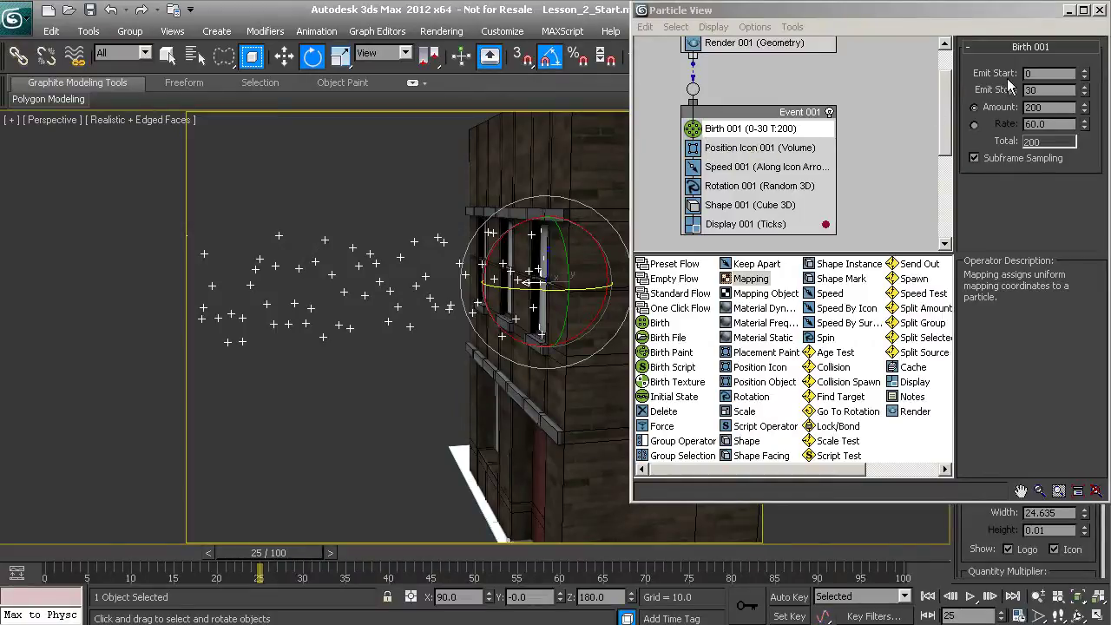
# Set the Birth operator's Emit Start to -30 and scrub from frame 0 to frame 44 to check the emission.
pyautogui.click(760, 137)
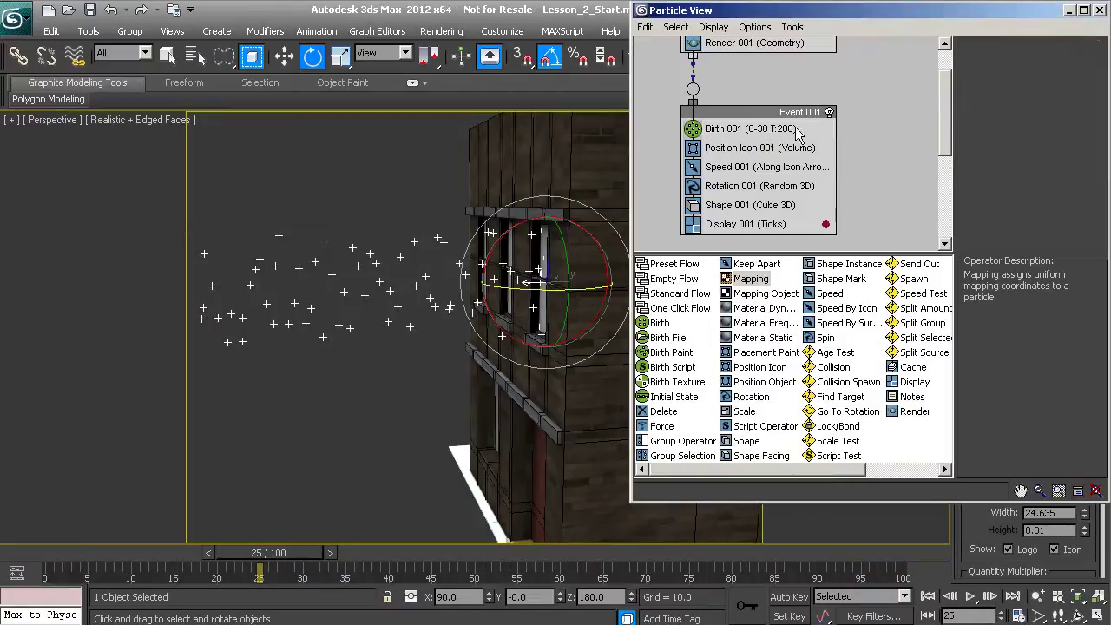
pyautogui.click(753, 137)
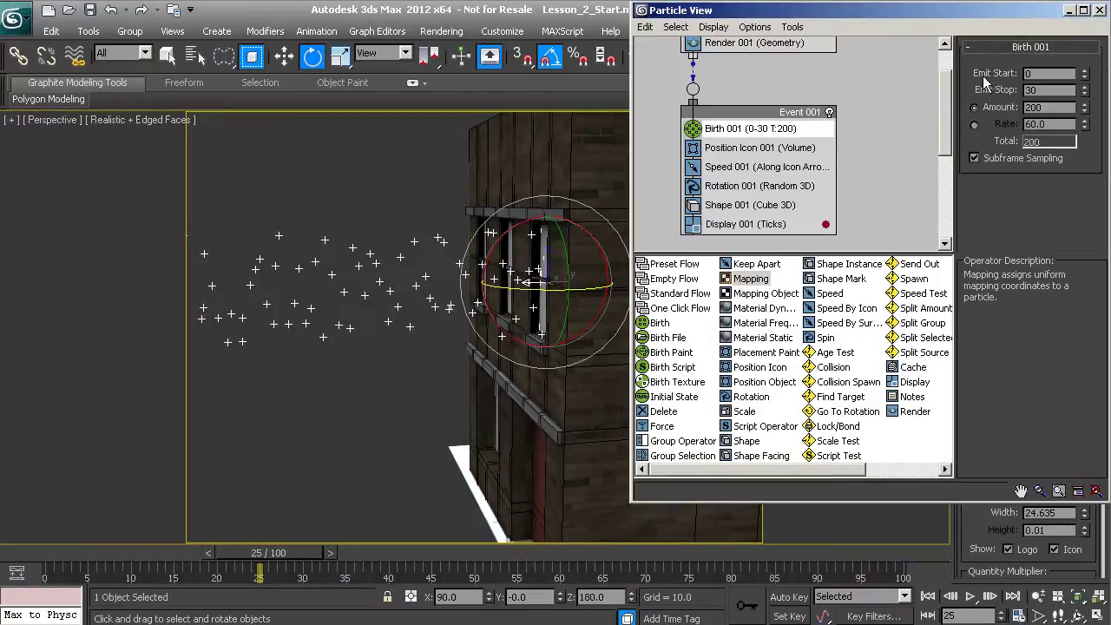
pyautogui.doubleClick(1047, 73)
pyautogui.write('1')
pyautogui.press('Return')
pyautogui.press('Return')
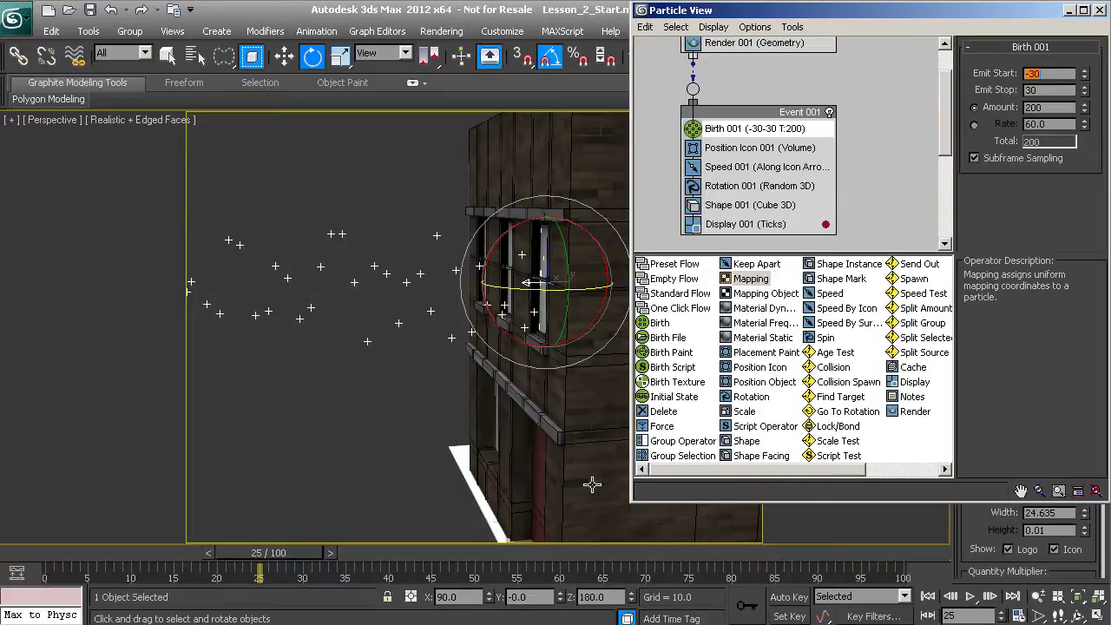
pyautogui.moveTo(338, 550); pyautogui.dragTo(87, 568)
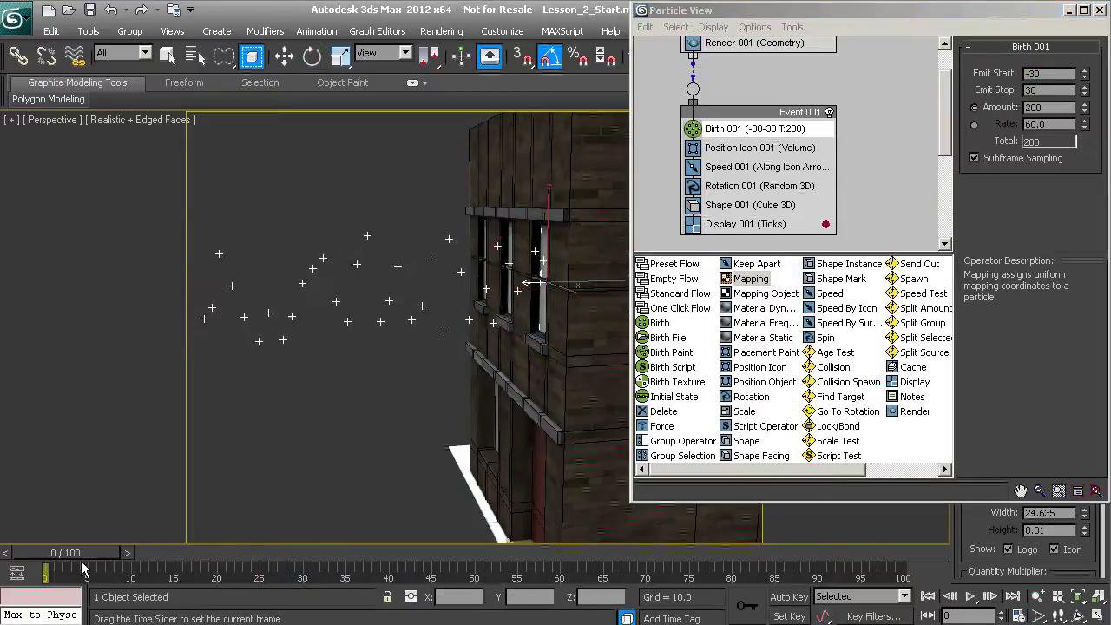
pyautogui.press('e')
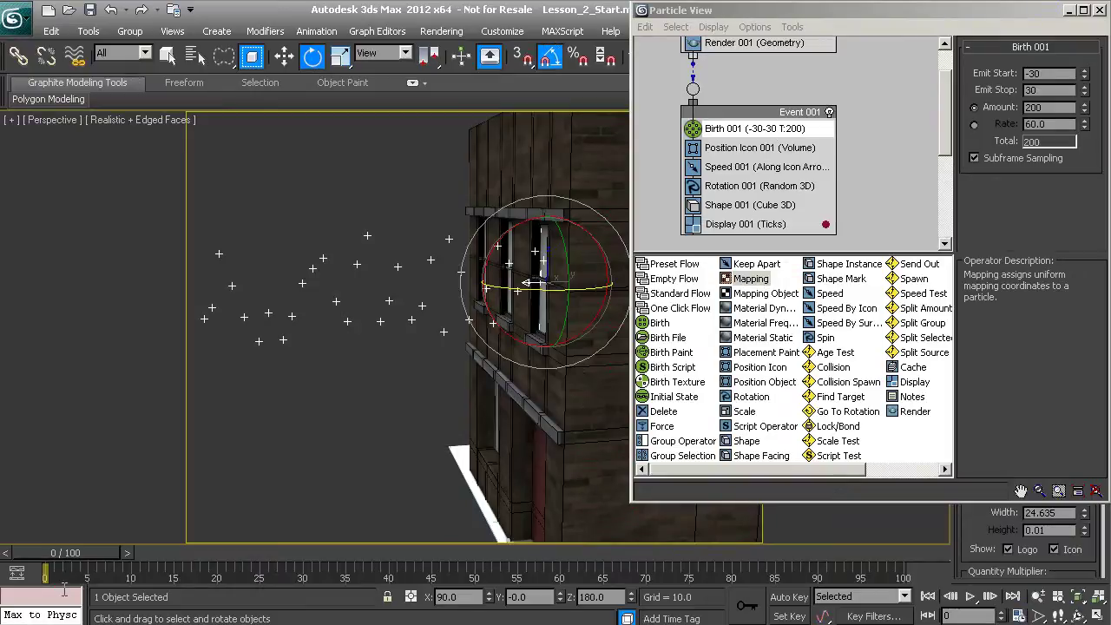
pyautogui.moveTo(71, 556); pyautogui.dragTo(427, 573)
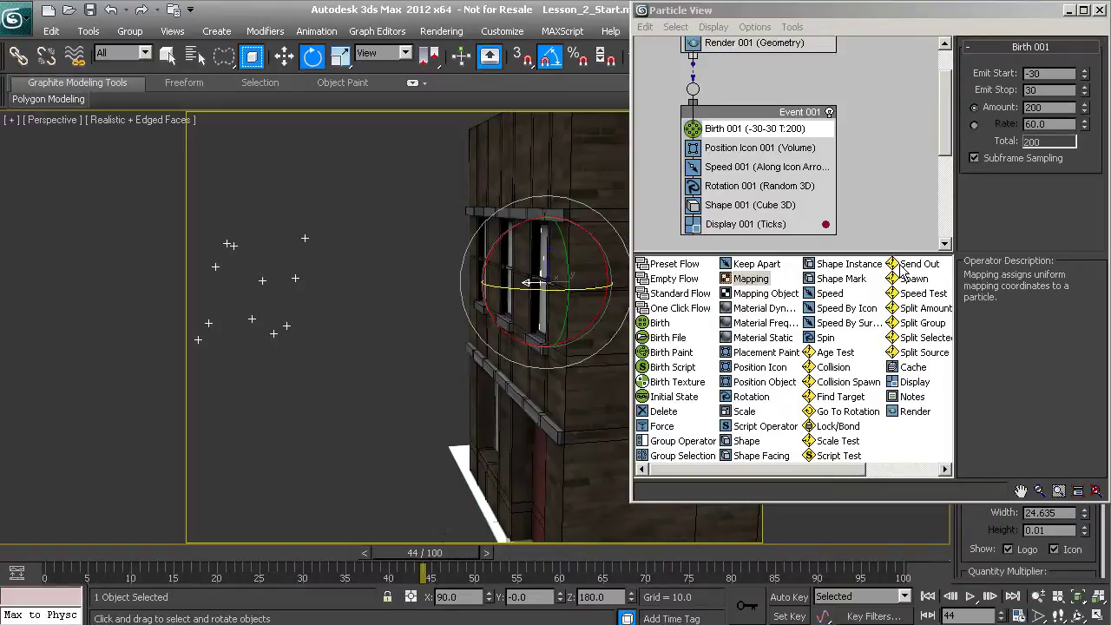
# Set the Birth operator's Emit Stop to 100 and return the animation to frame 0.
pyautogui.doubleClick(1033, 90)
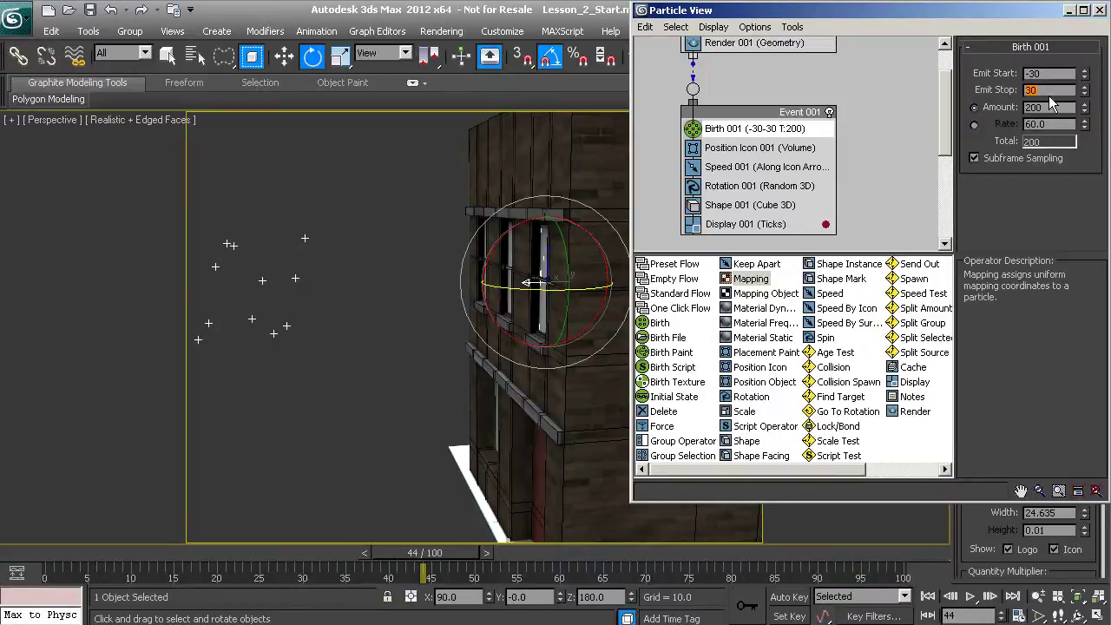
pyautogui.press('Return')
pyautogui.moveTo(424, 555); pyautogui.dragTo(64, 566)
pyautogui.press('e')
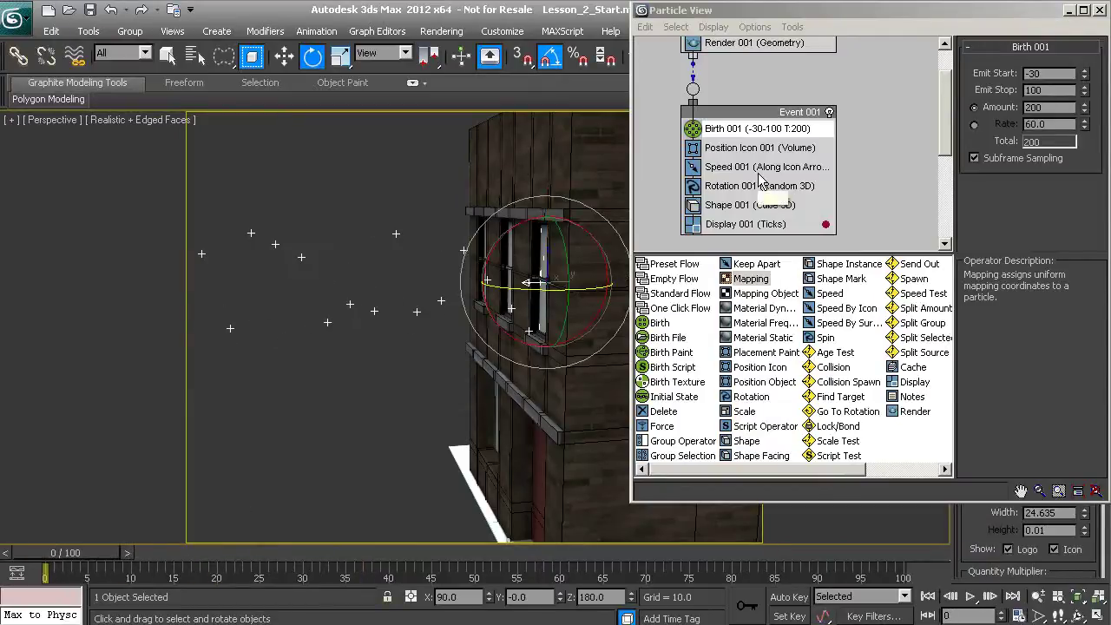
# Set the Birth operator's Amount to 600 and scrub to frame 32 to check the particle density.
pyautogui.doubleClick(1034, 108)
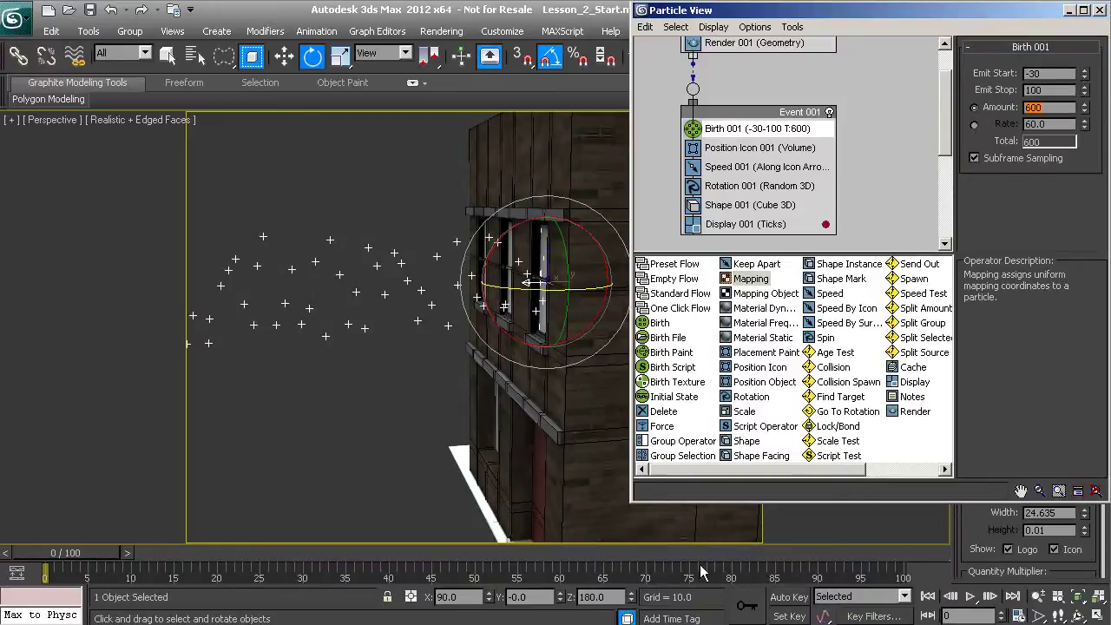
pyautogui.moveTo(92, 555); pyautogui.dragTo(349, 558)
pyautogui.press('e')
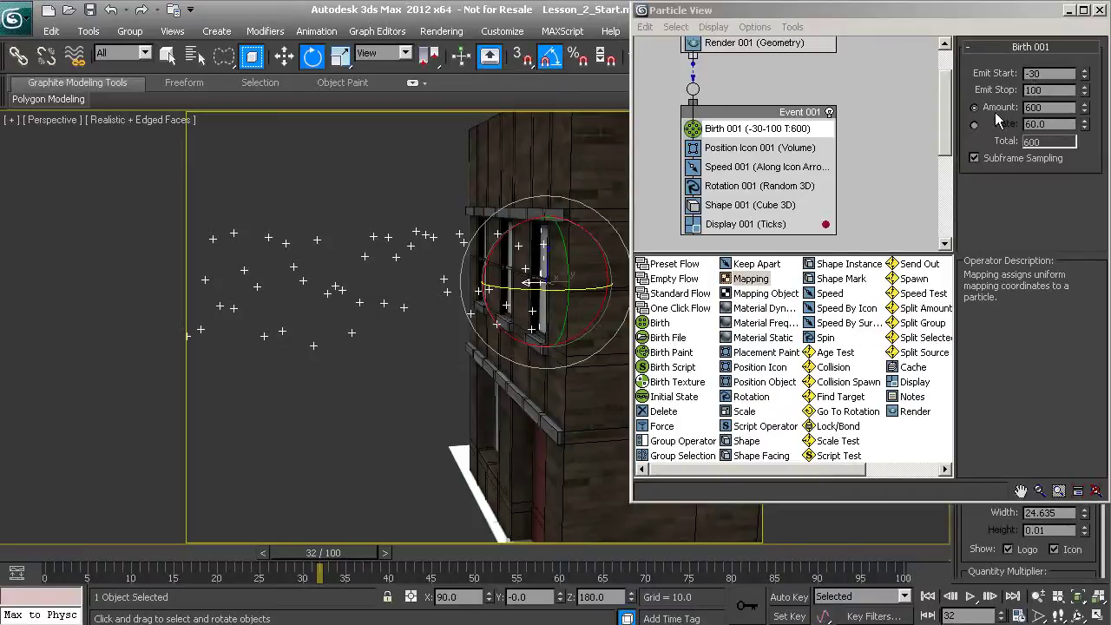
# Set the Birth operator's Amount to 1200 and scrub back to frame 0 to check the particle density.
pyautogui.click(1044, 111)
pyautogui.write('500')
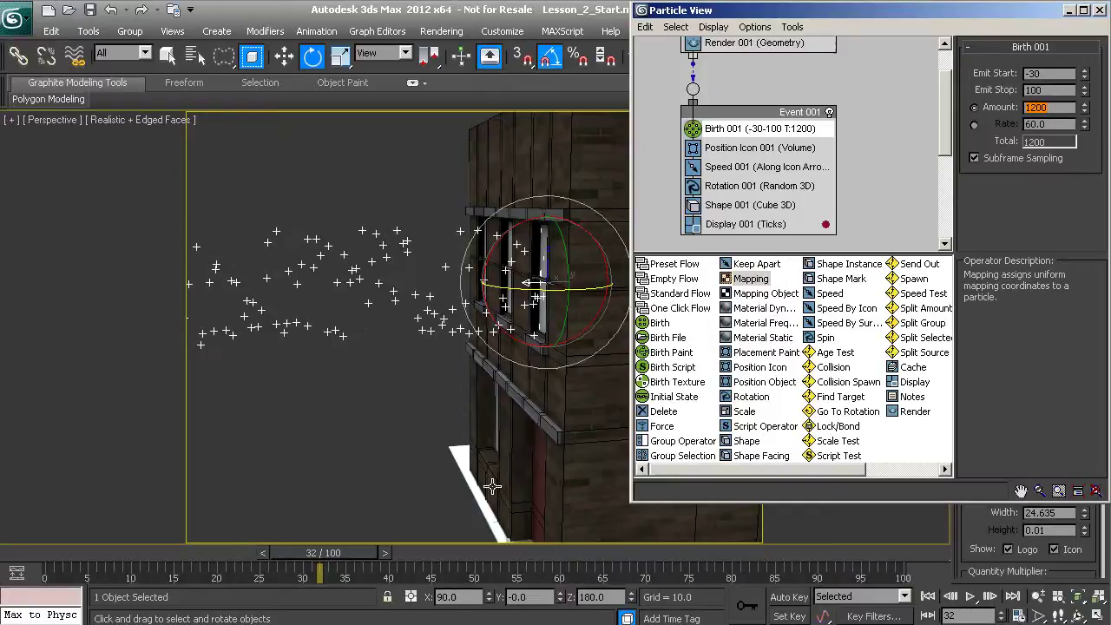
pyautogui.moveTo(372, 556); pyautogui.dragTo(63, 570)
pyautogui.press('e')
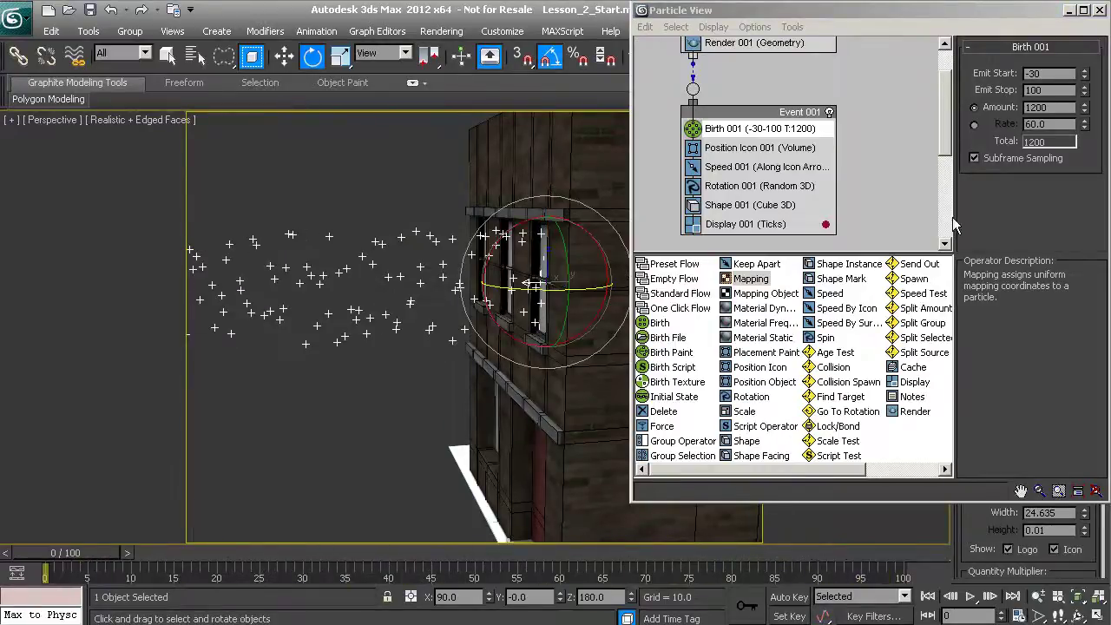
# Switch the Birth operator from Amount to a Rate of 500 and play the animation from frame 0 to check the stream.
pyautogui.click(973, 124)
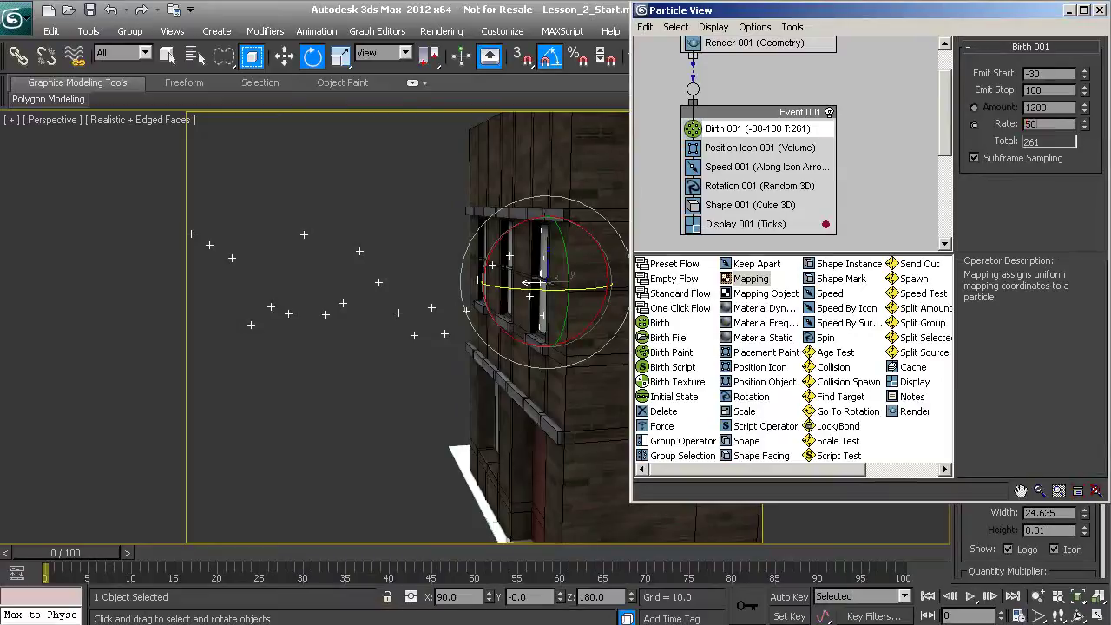
pyautogui.press('Return')
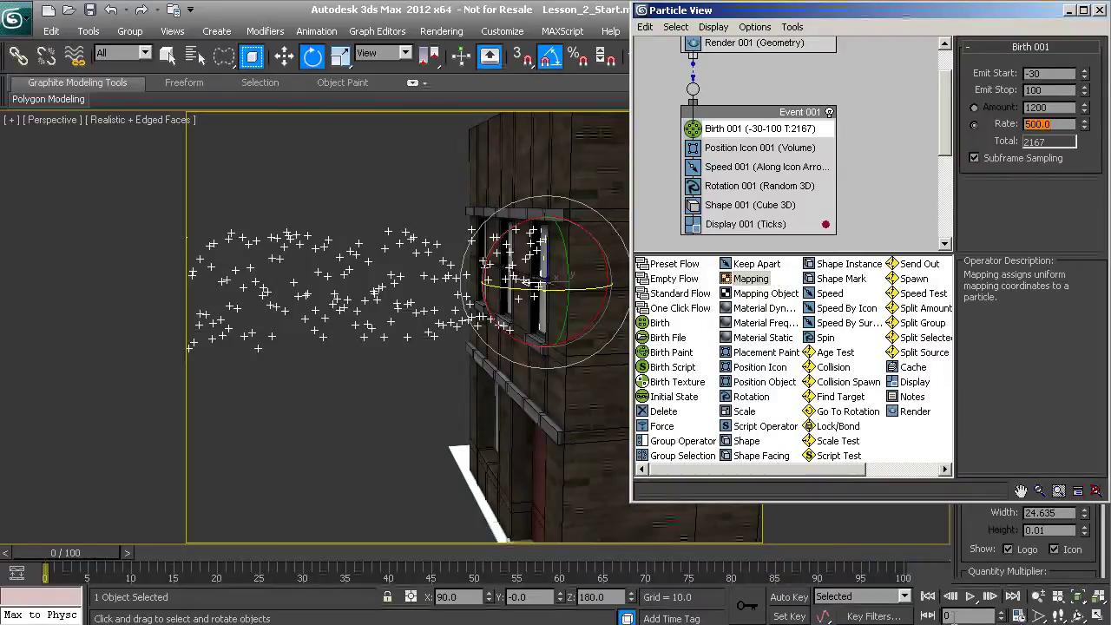
pyautogui.click(969, 597)
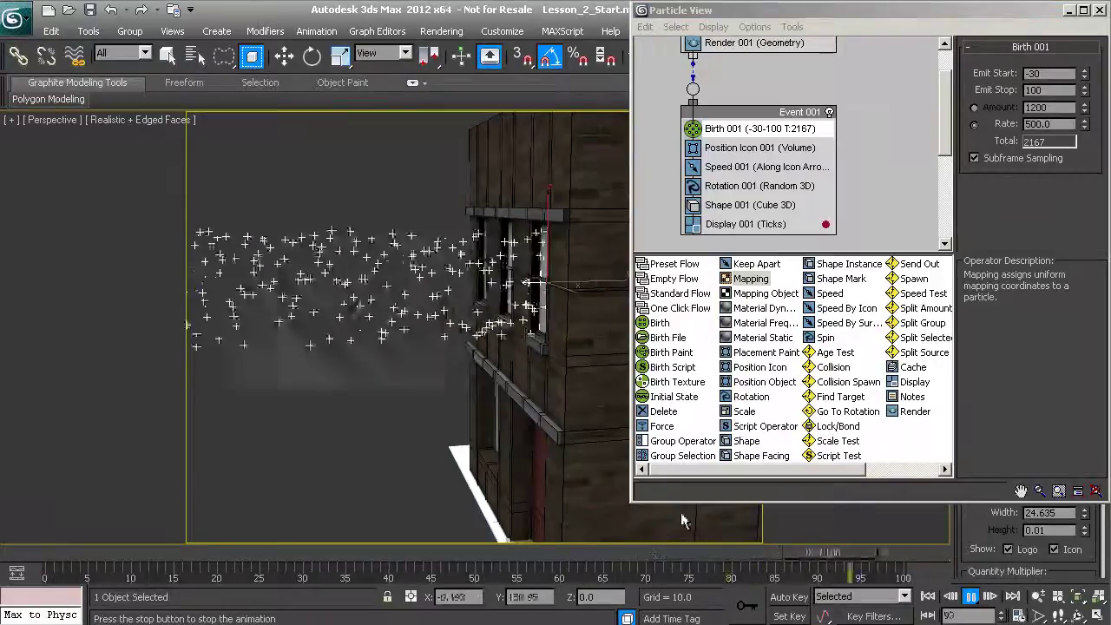
pyautogui.press('e')
pyautogui.click(290, 559)
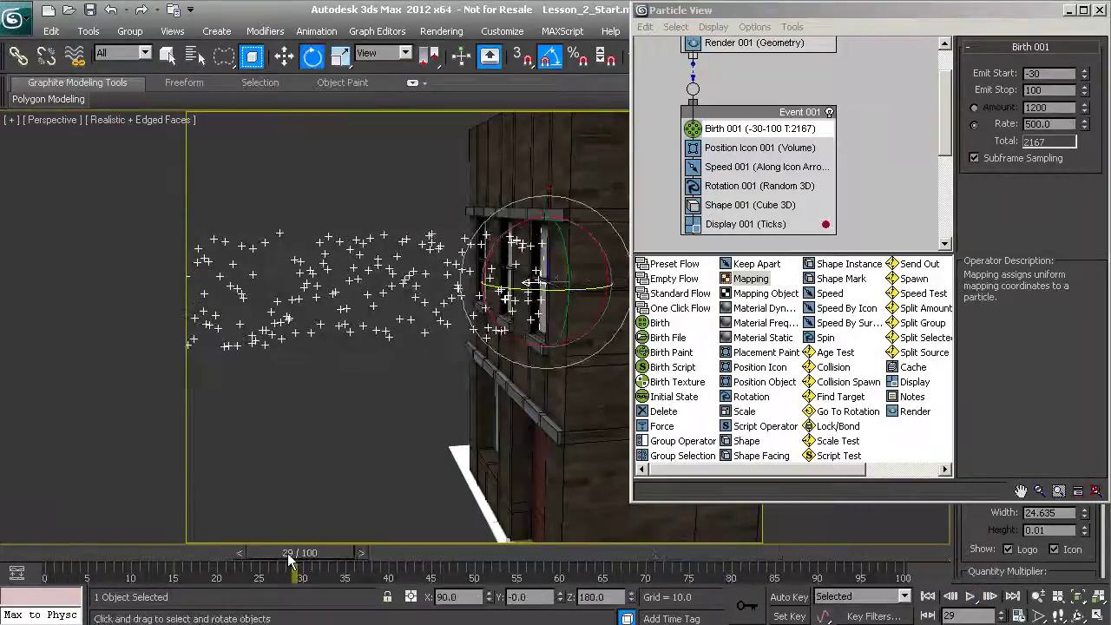
pyautogui.moveTo(291, 560); pyautogui.dragTo(52, 560)
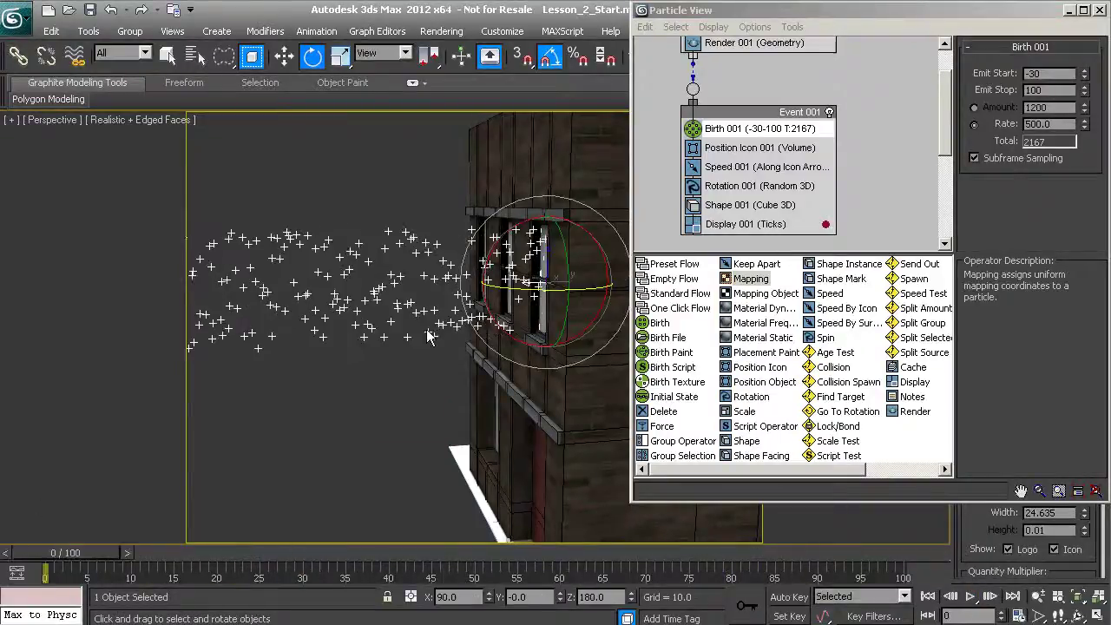
pyautogui.click(970, 596)
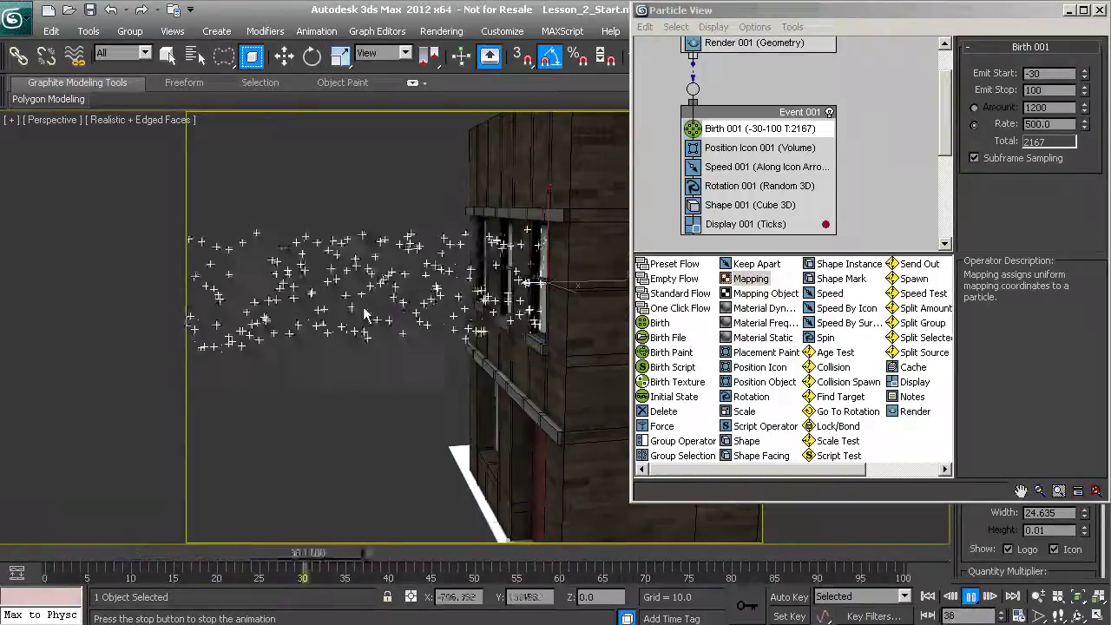